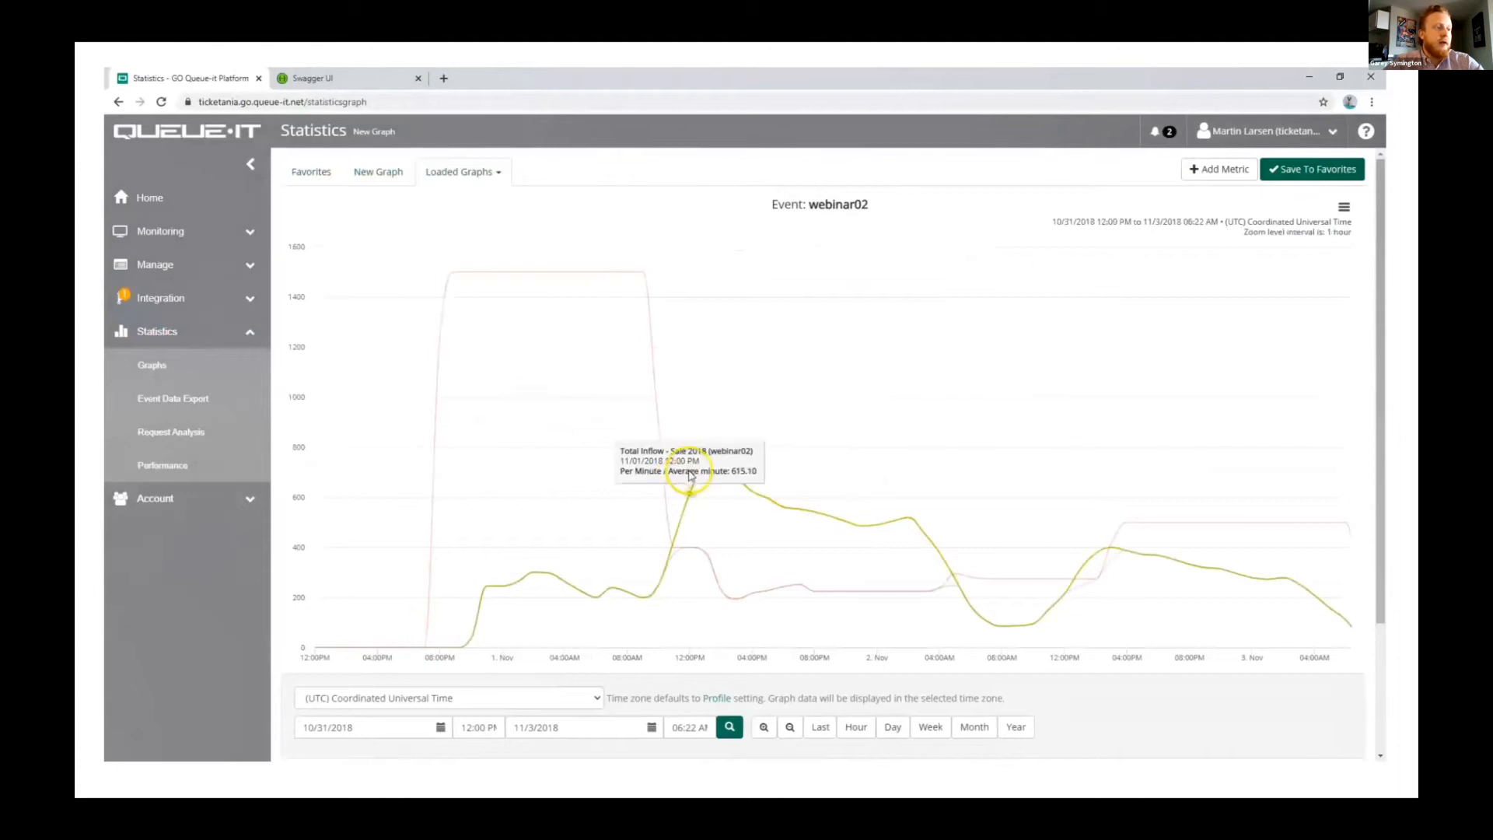
# Step: Switch to the loaded webinar01 graph and choose the webinar01 event (Sale 2017) as the data for an additional metric
pyautogui.click(494, 176)
pyautogui.click(482, 199)
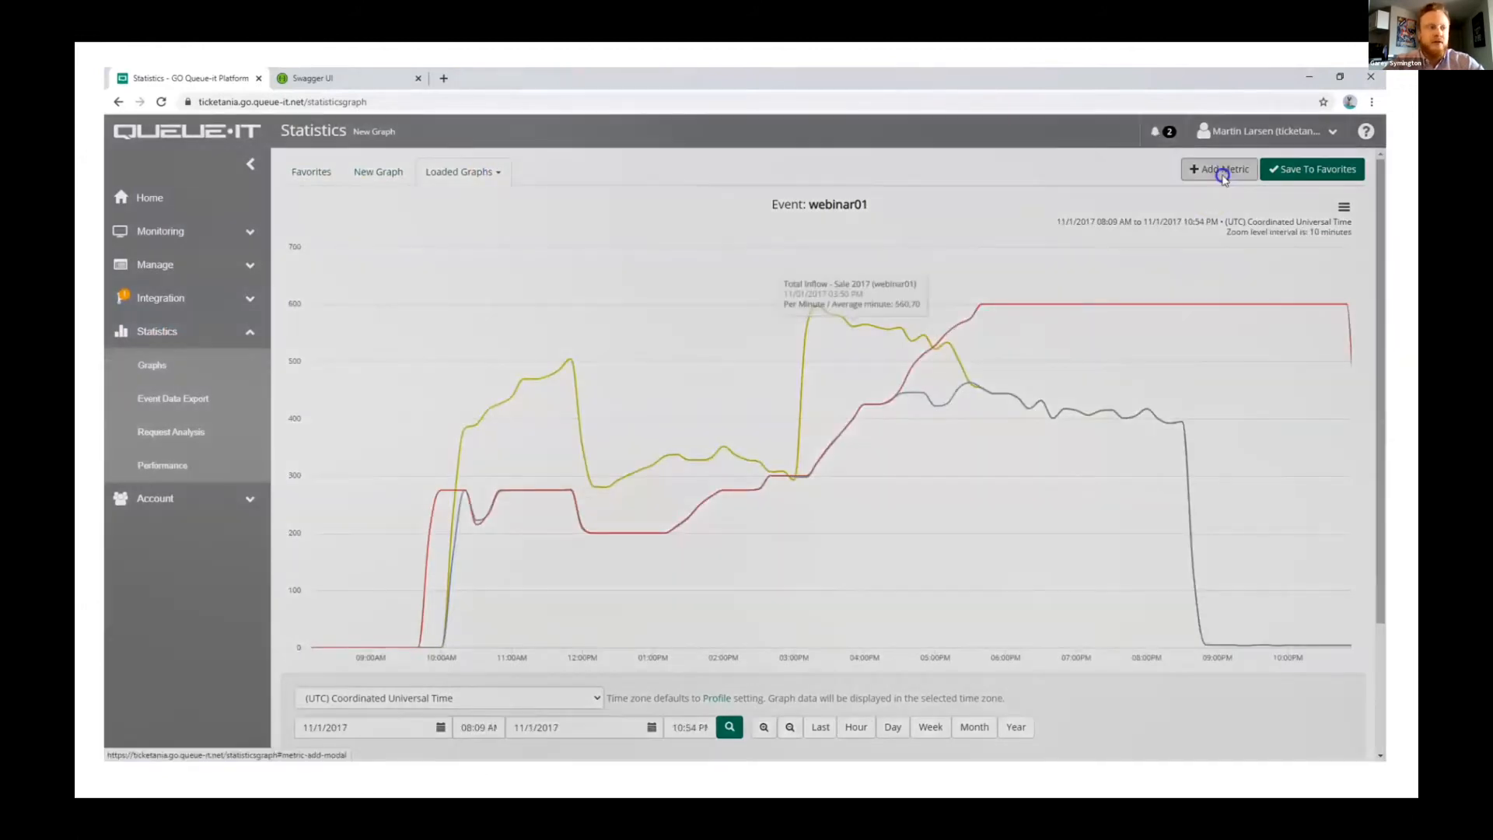
pyautogui.click(1216, 169)
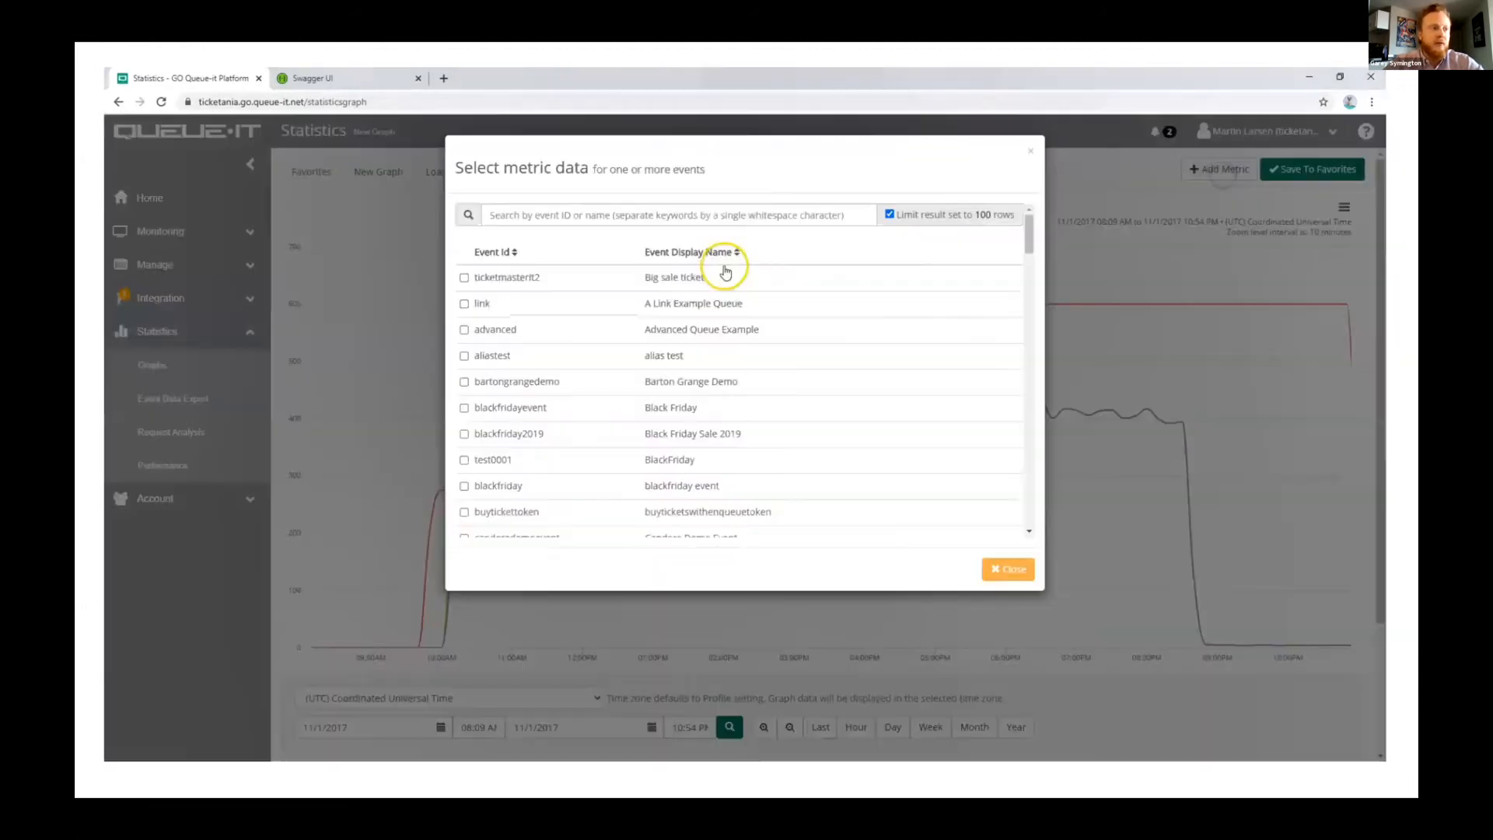
pyautogui.click(622, 214)
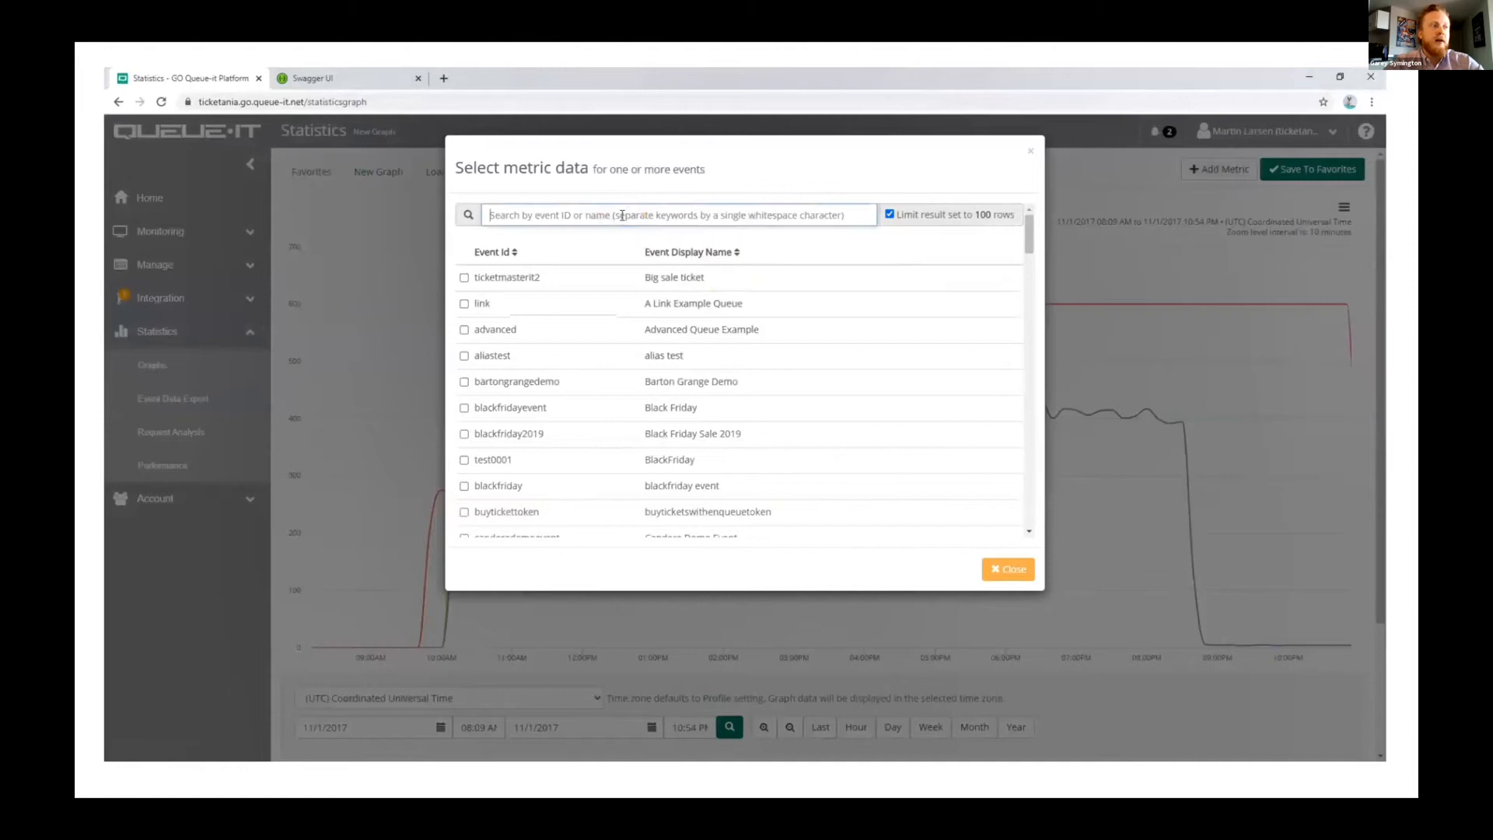
pyautogui.write('we')
pyautogui.click(540, 461)
pyautogui.click(984, 561)
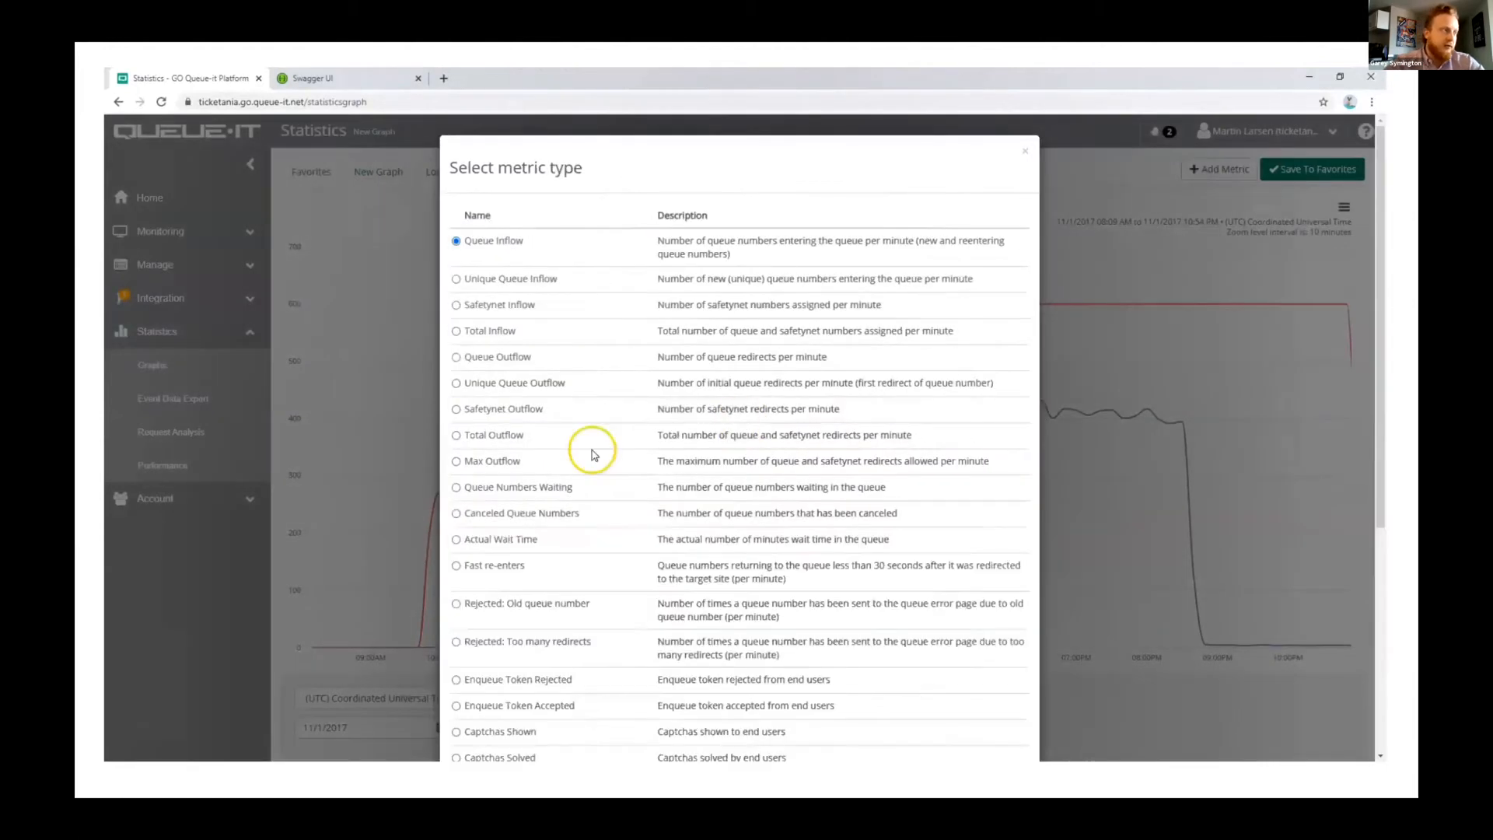
# Step: Add the Queue Numbers Waiting metric to the webinar01 graph, styled as vertical bars
pyautogui.click(517, 486)
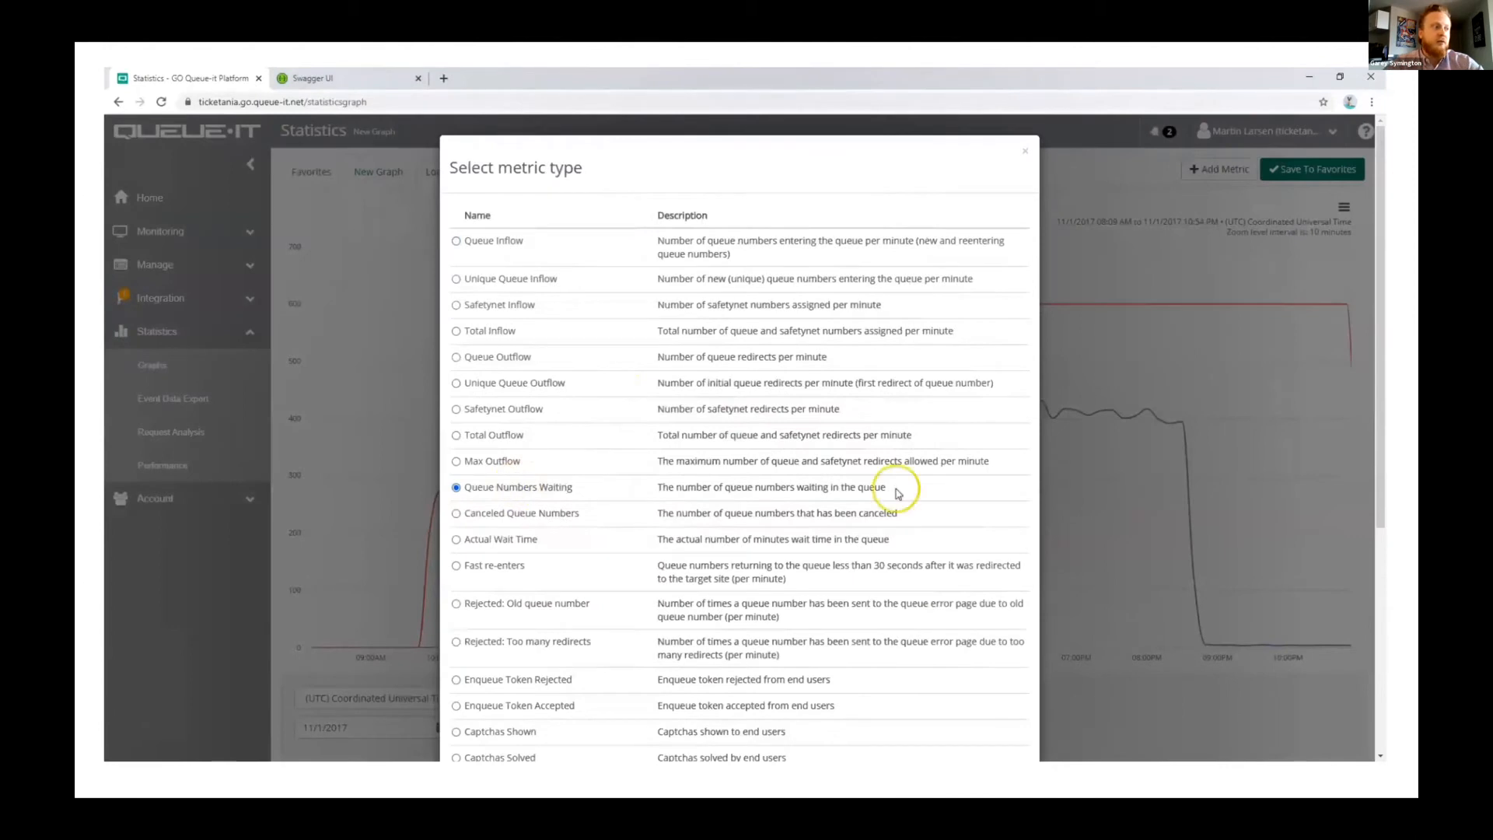
pyautogui.scroll(-5, 898, 493)
pyautogui.click(957, 717)
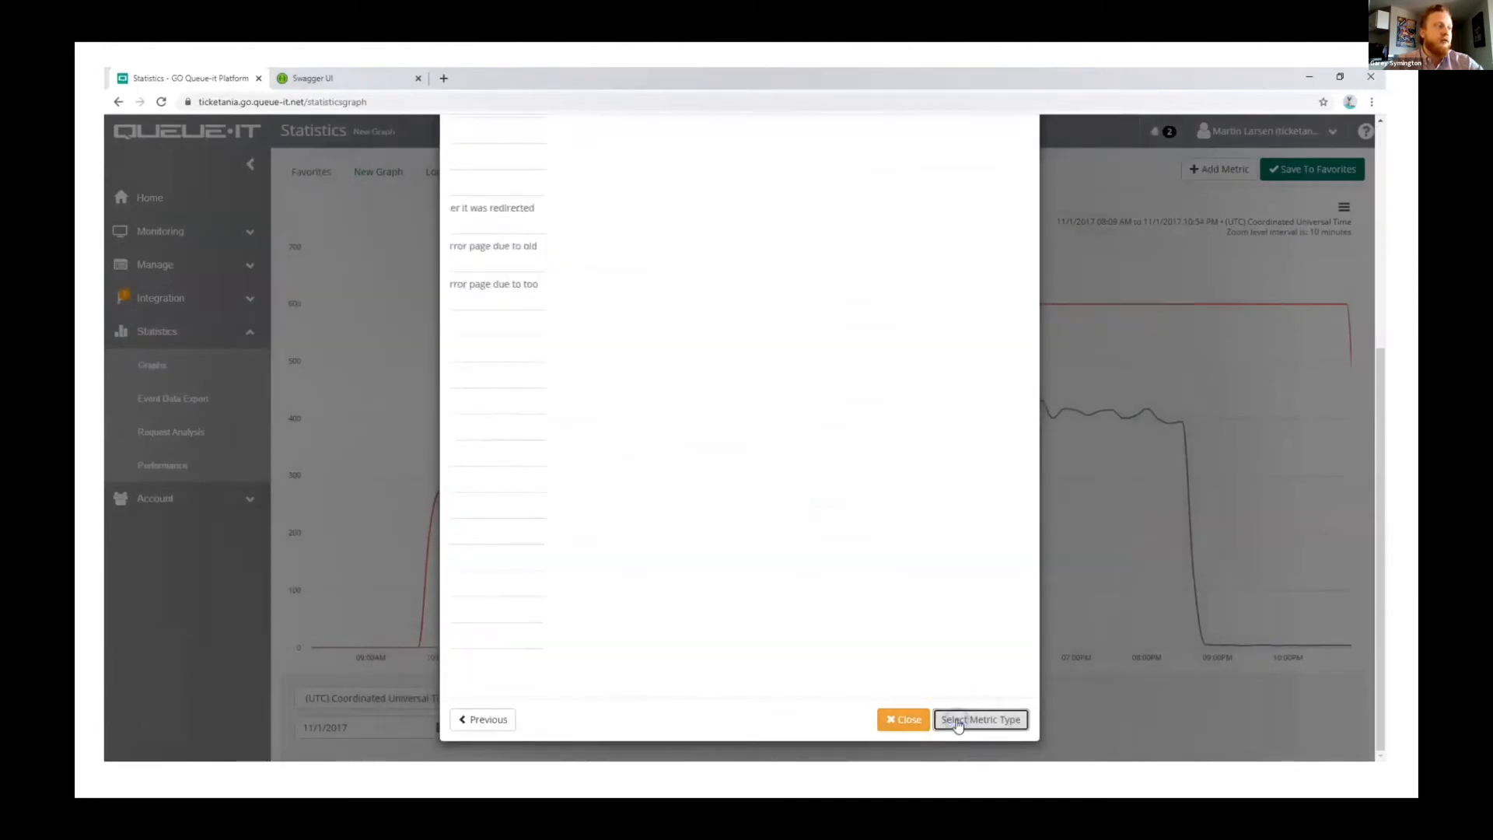
pyautogui.click(924, 310)
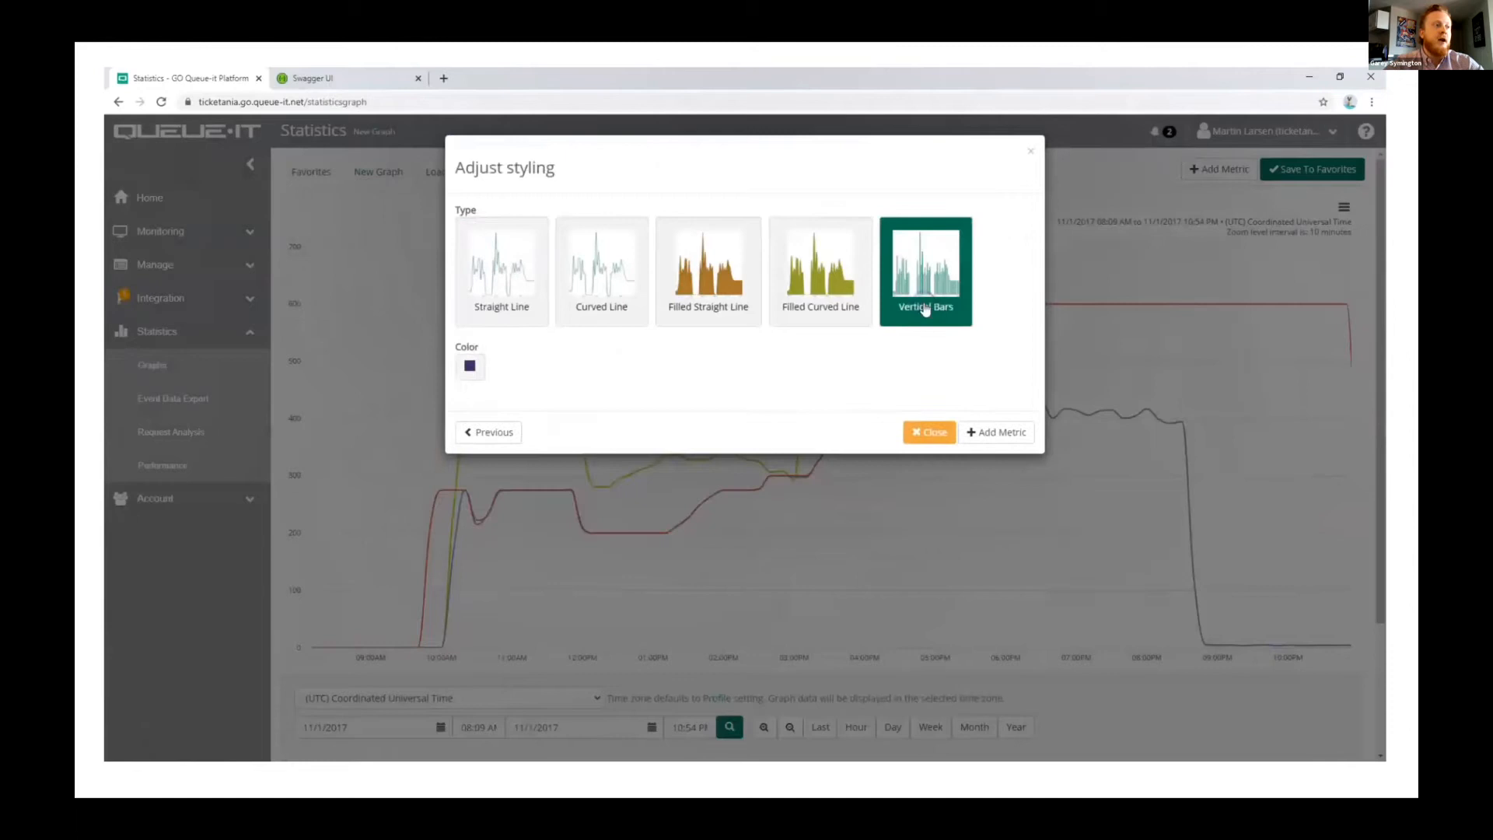
pyautogui.click(994, 433)
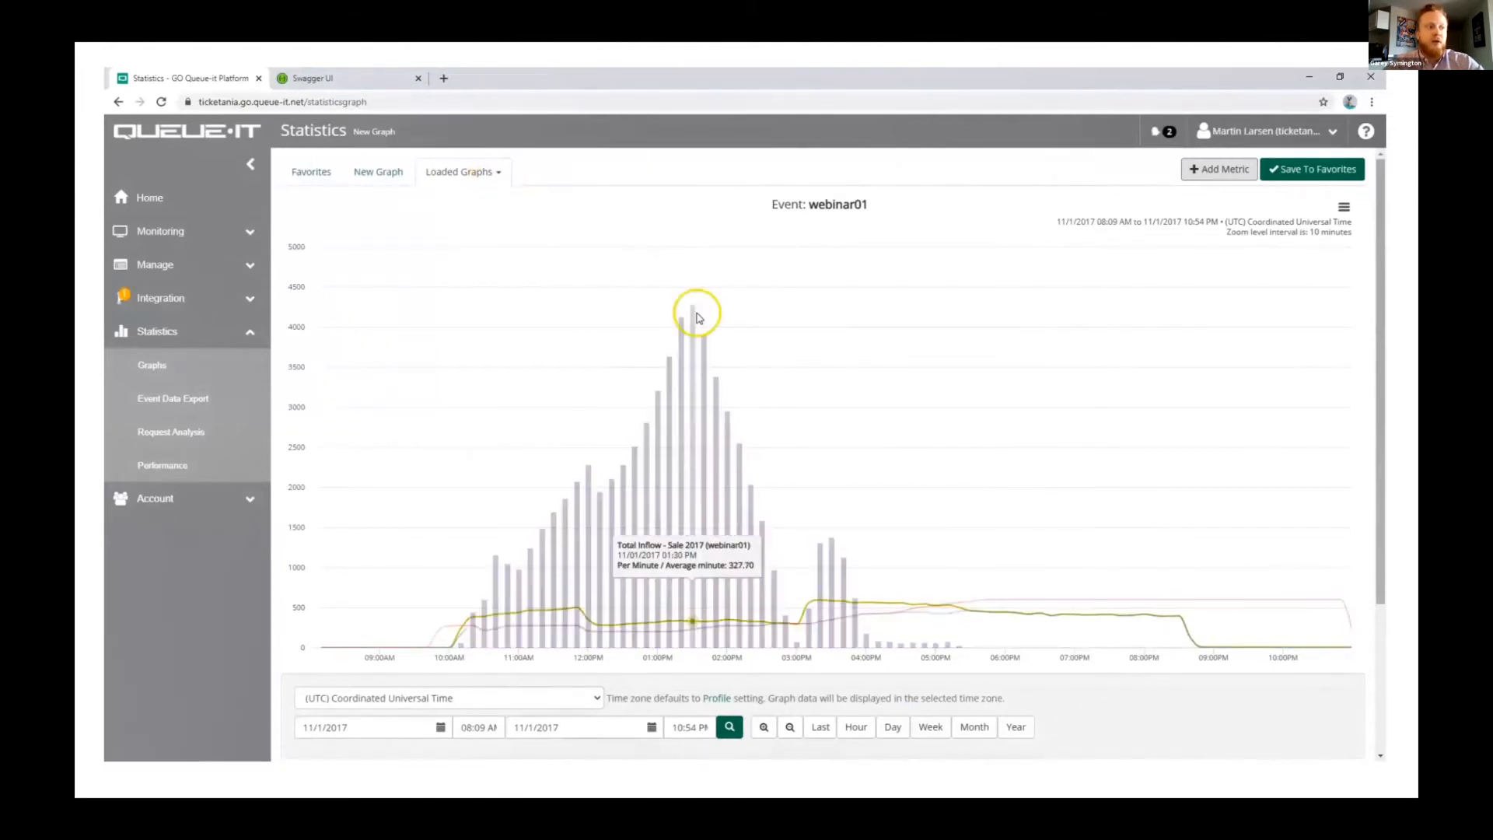
# Step: Switch to the loaded webinar02 graph and choose the webinar02 event (Sale 2018) as the data for an additional metric
pyautogui.click(469, 173)
pyautogui.click(466, 220)
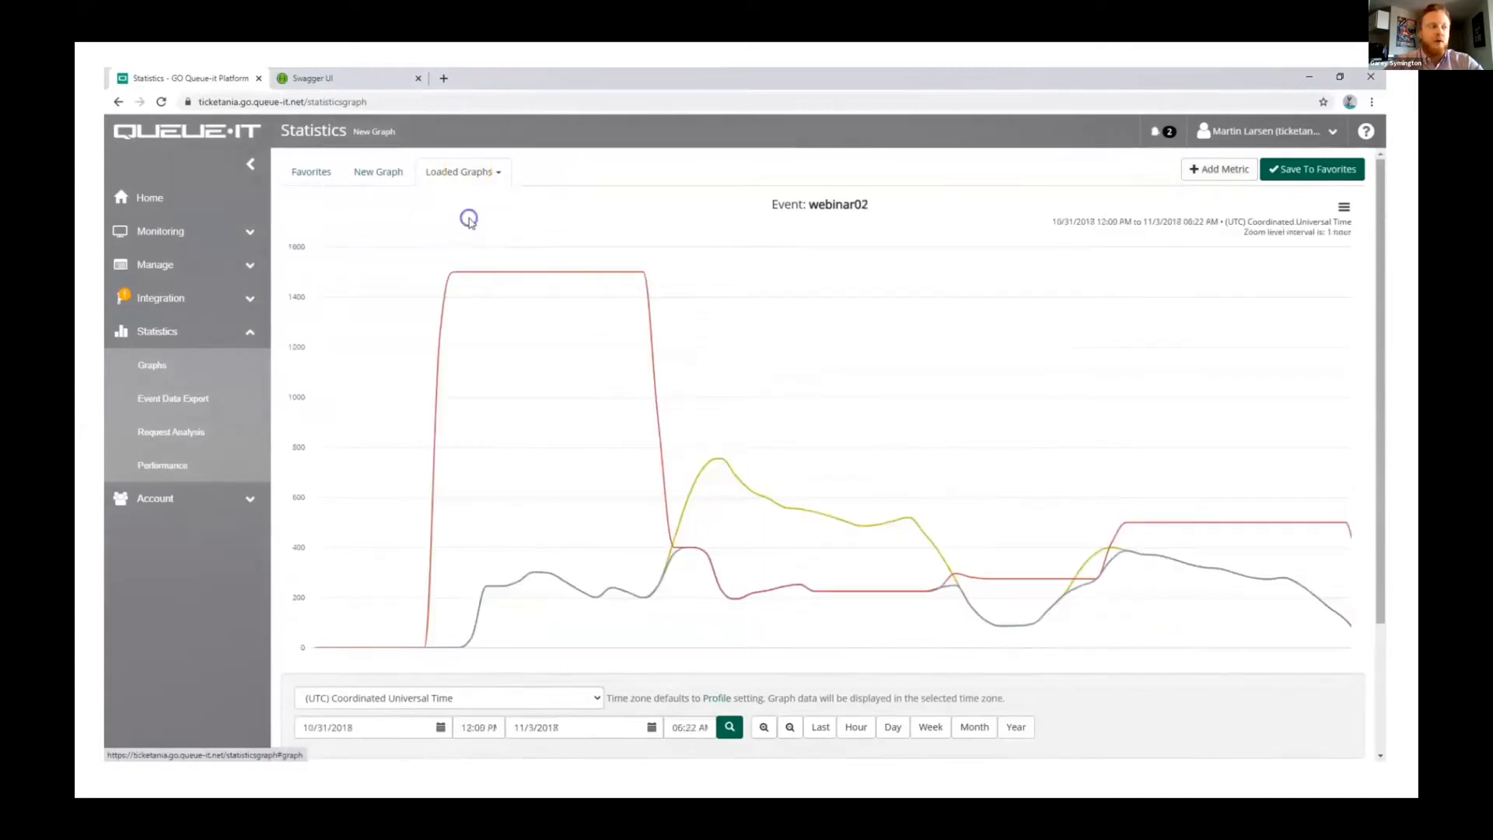
pyautogui.click(1204, 173)
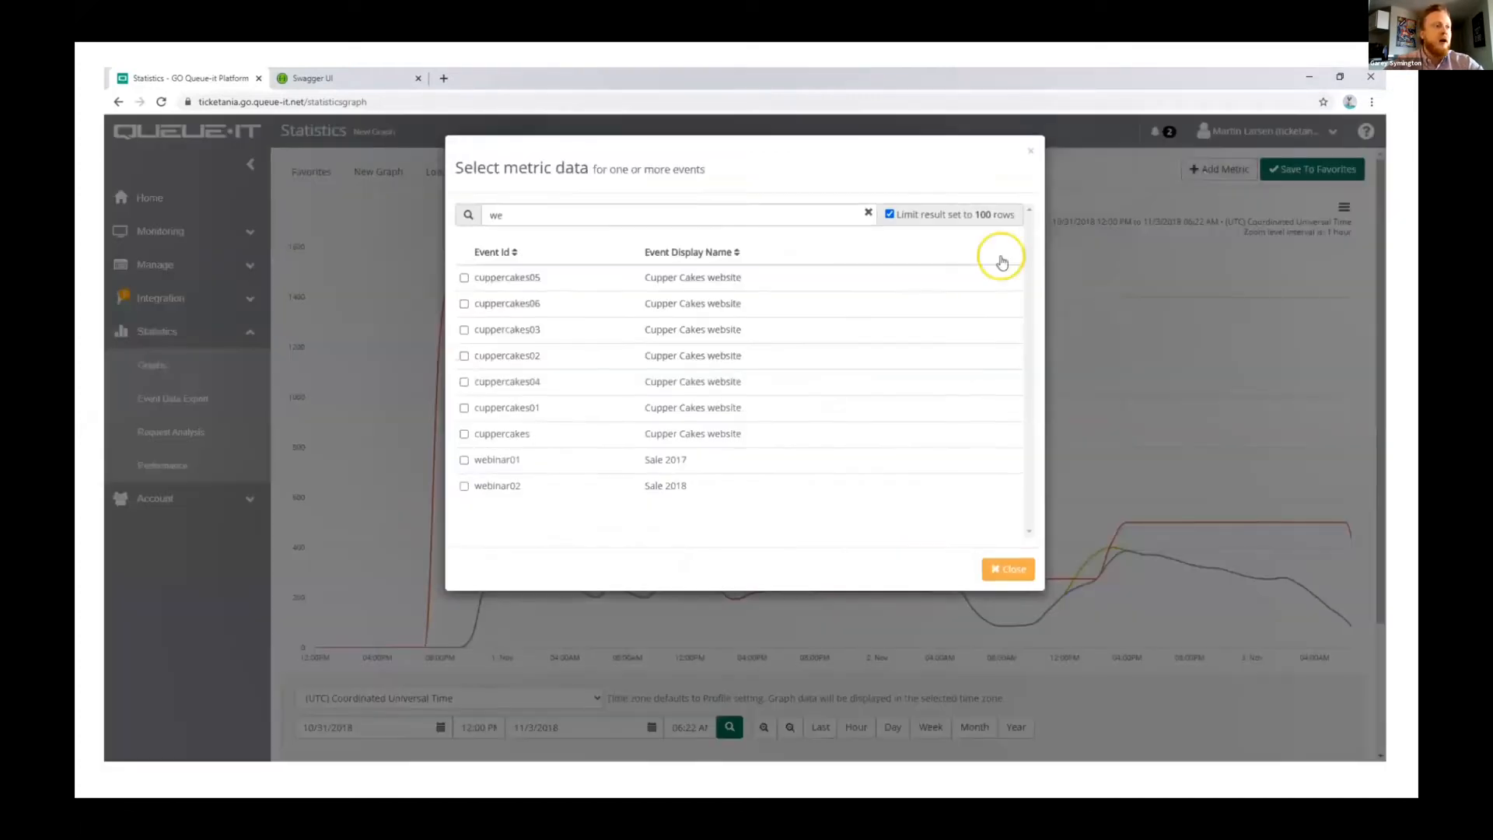
pyautogui.click(538, 487)
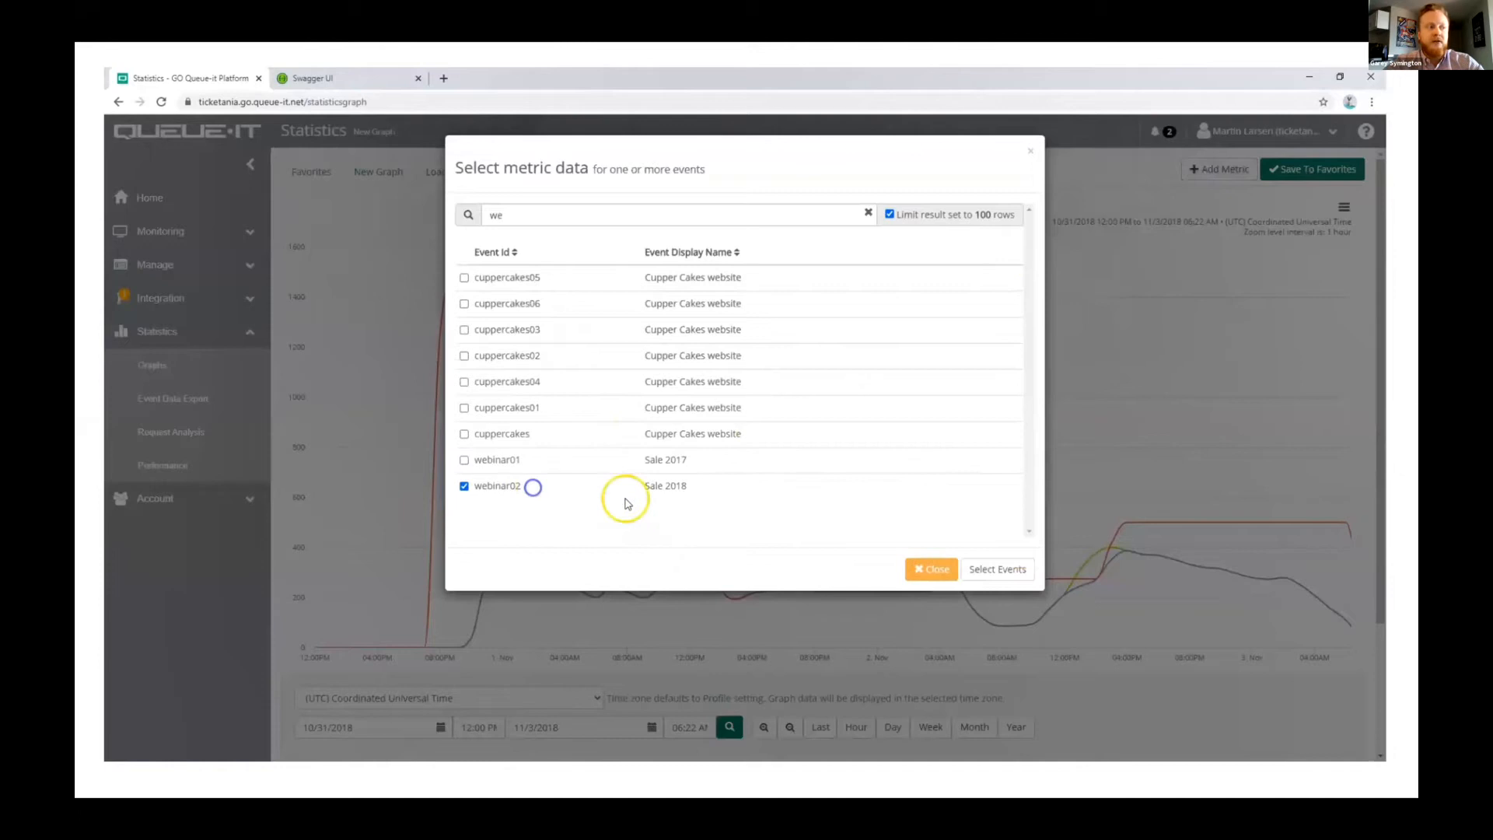
pyautogui.click(1003, 568)
# Step: Add Queue Numbers Waiting to the webinar02 graph as vertical bars and inspect the tallest bar
pyautogui.click(501, 485)
pyautogui.scroll(-5, 843, 538)
pyautogui.click(965, 719)
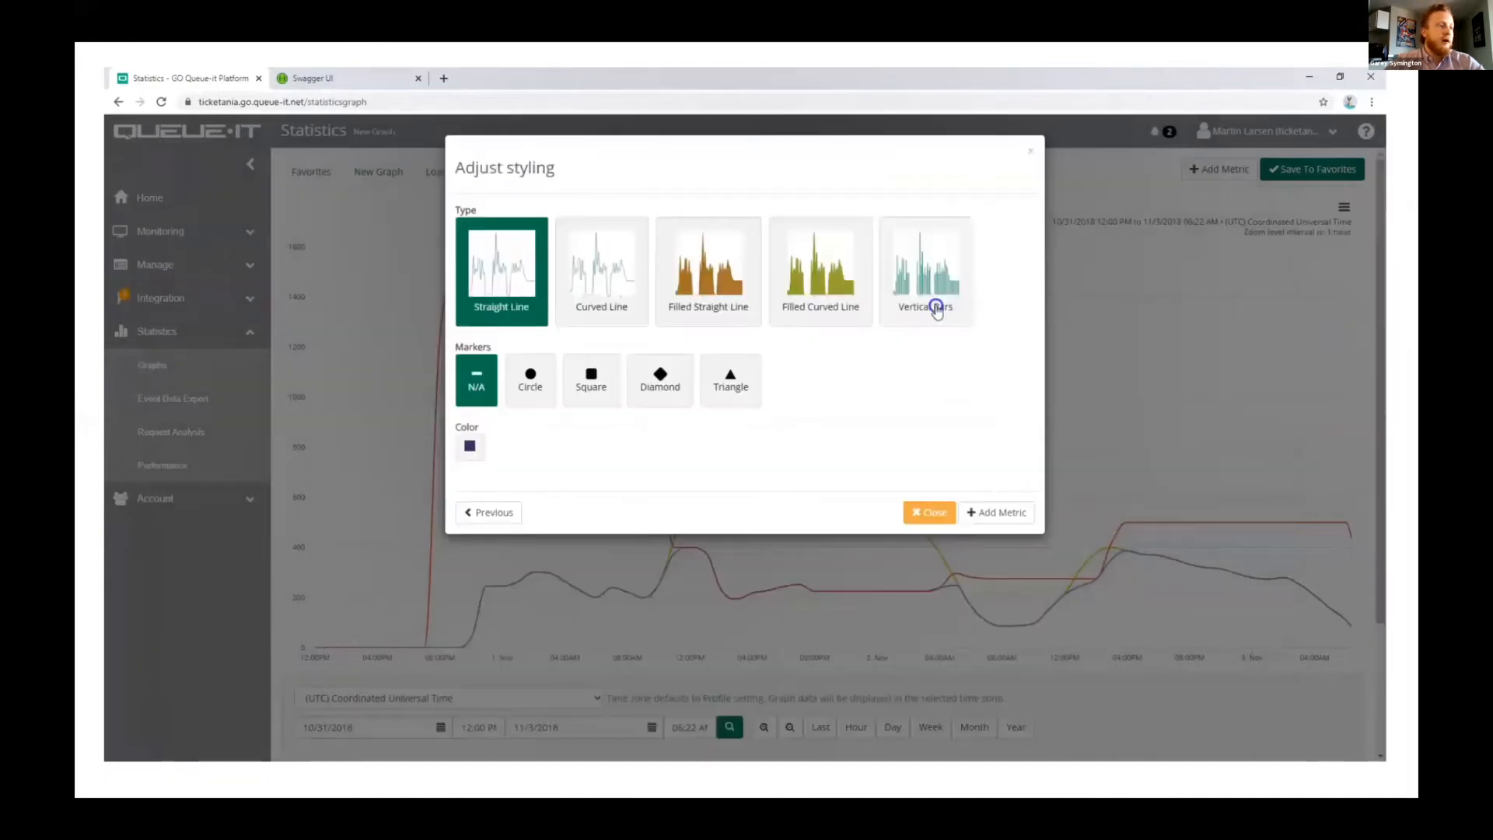
pyautogui.click(935, 308)
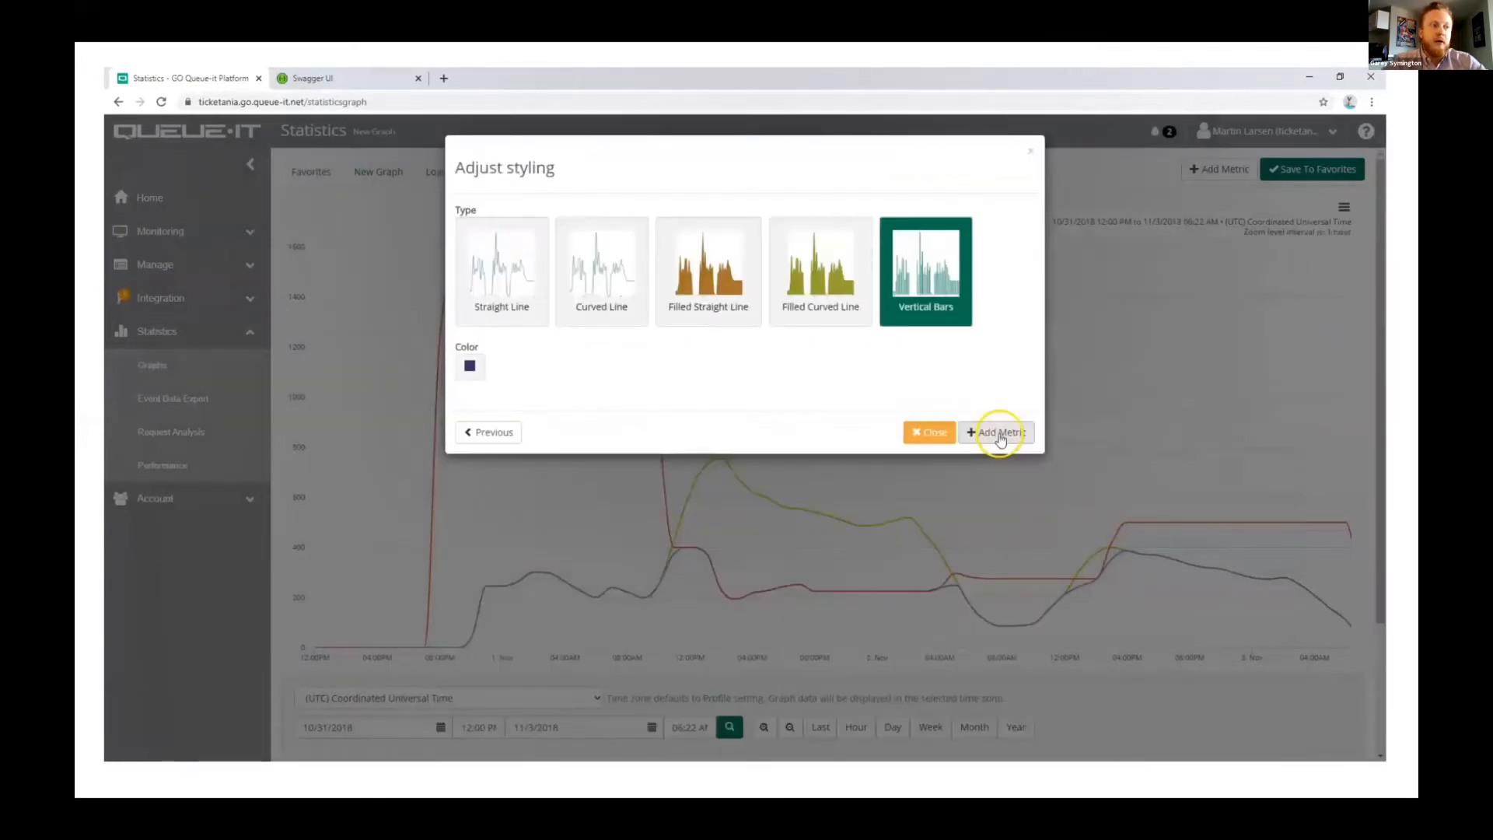
pyautogui.click(999, 433)
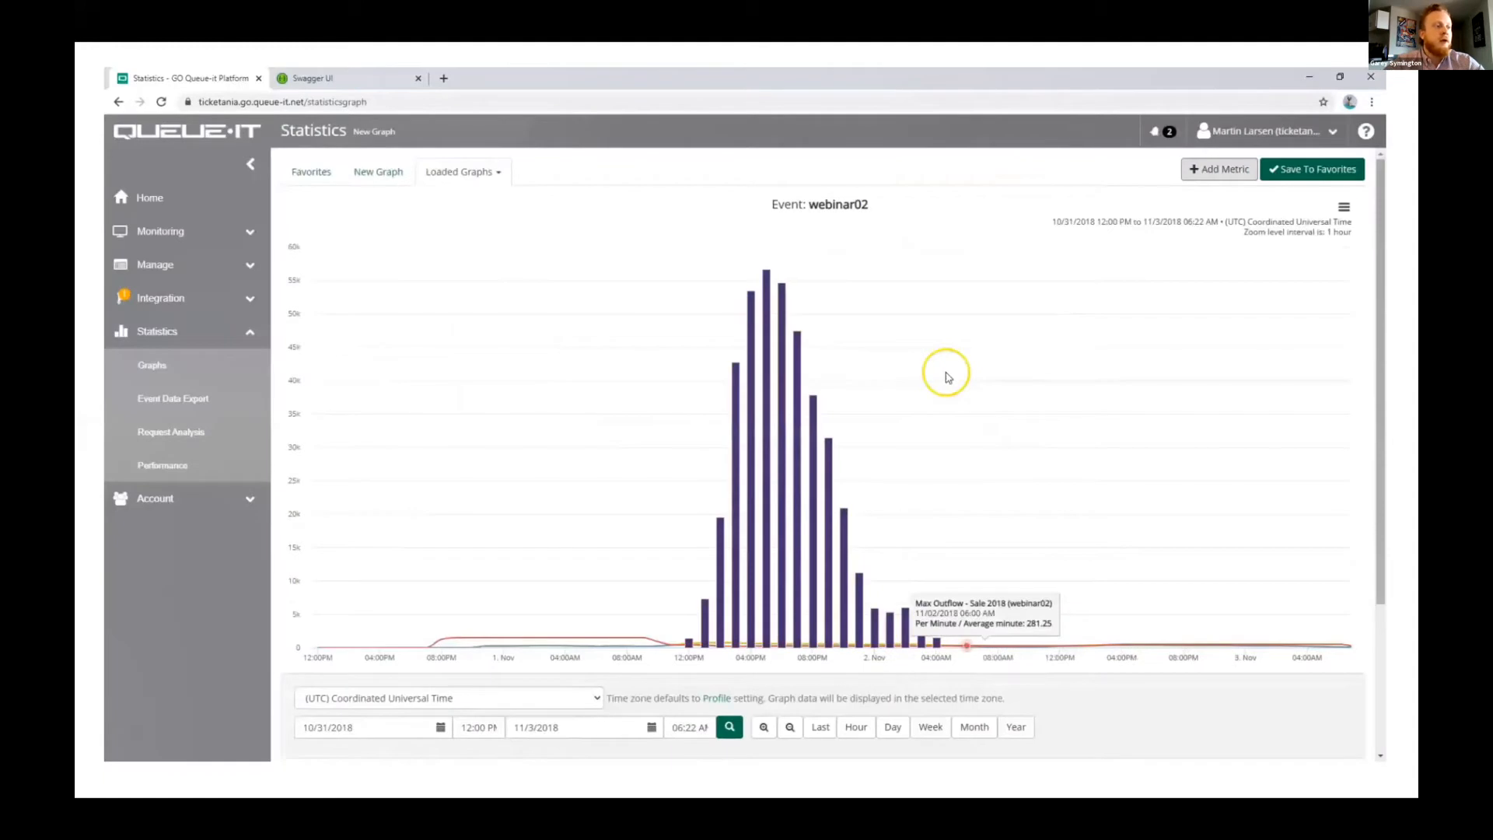
pyautogui.moveTo(766, 281)
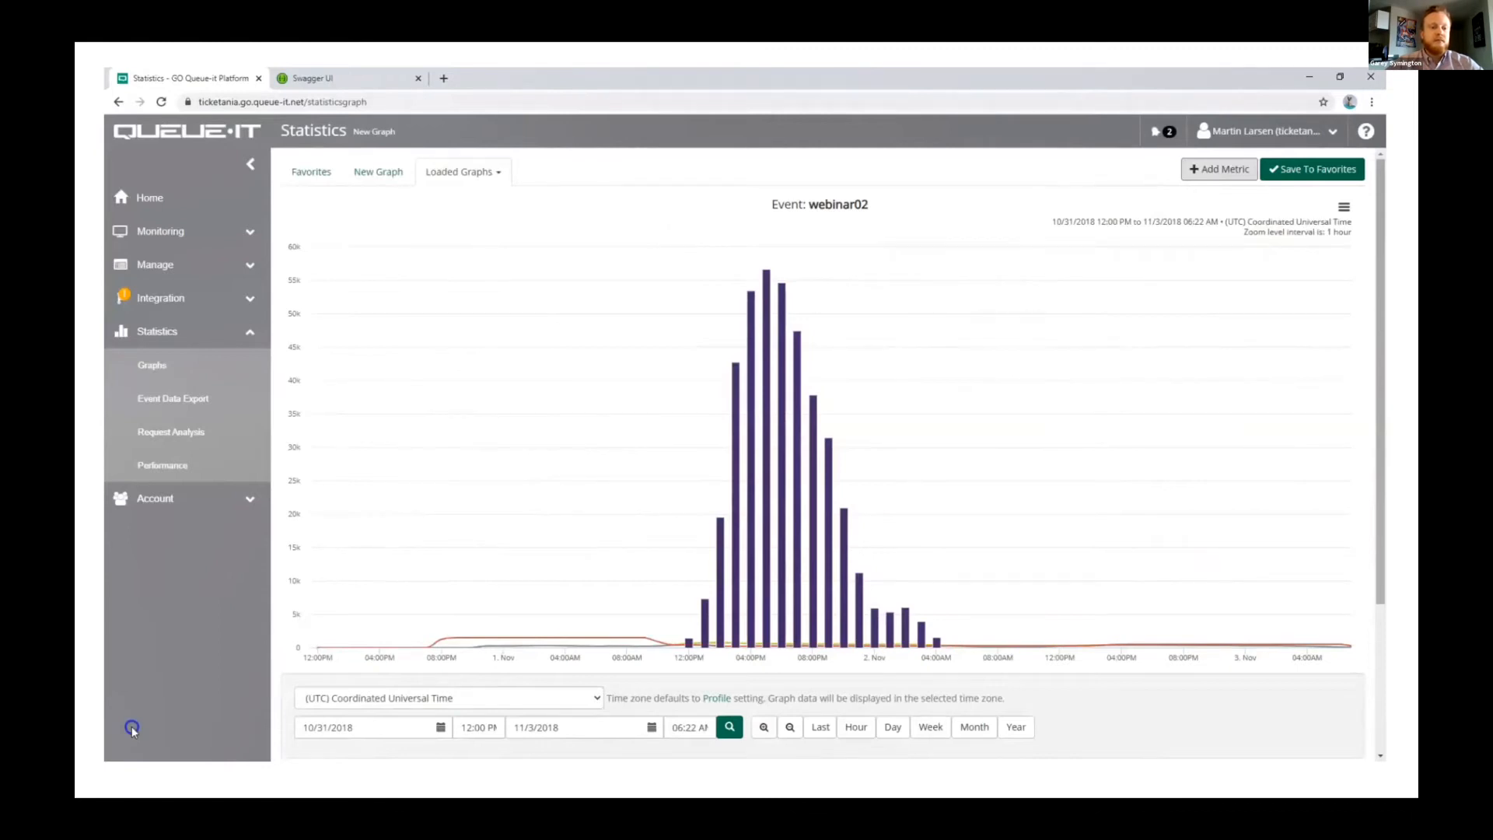
pyautogui.press('Right')
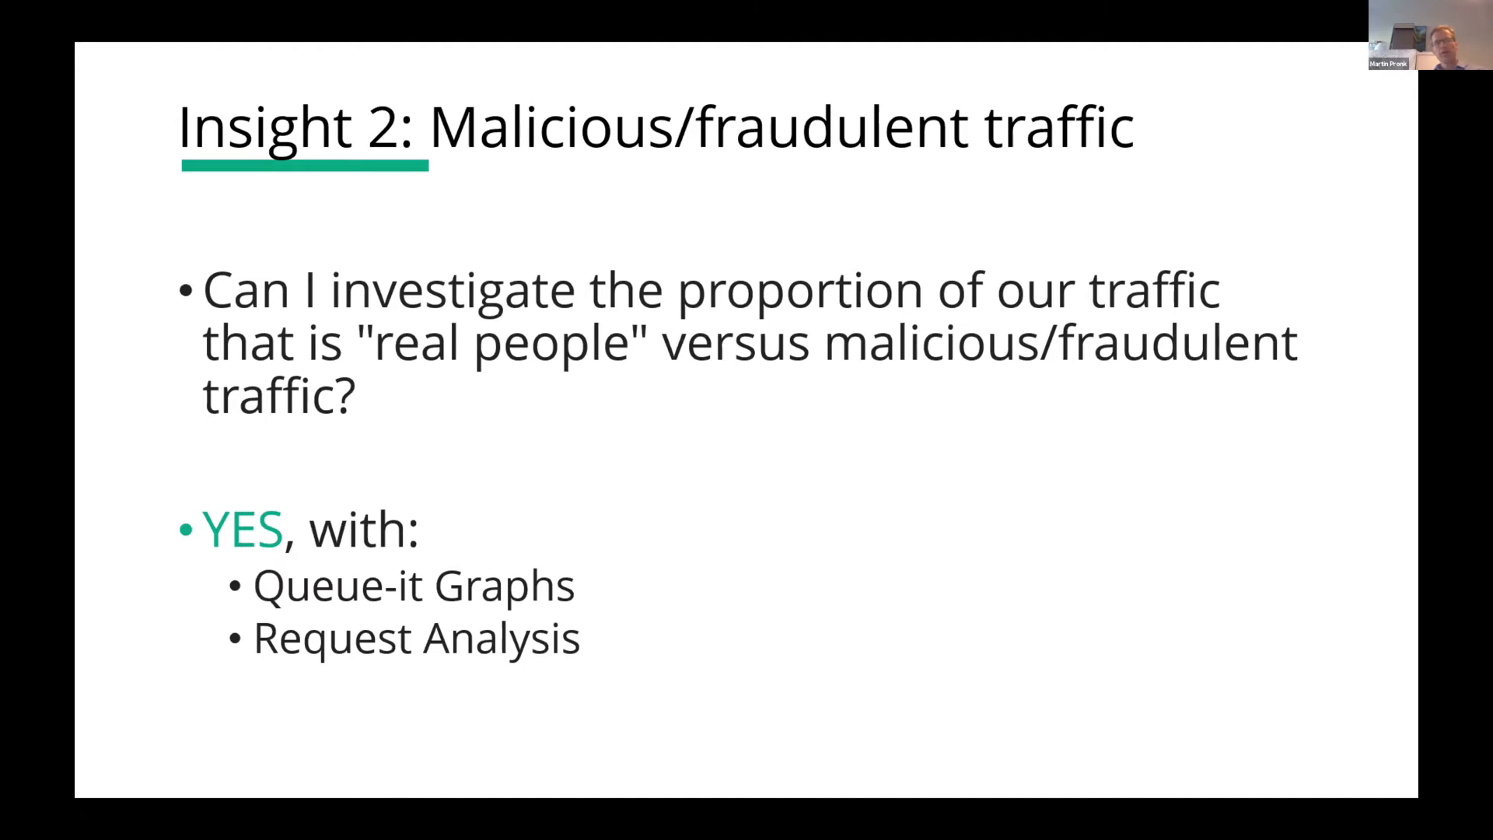
pyautogui.press('Right')
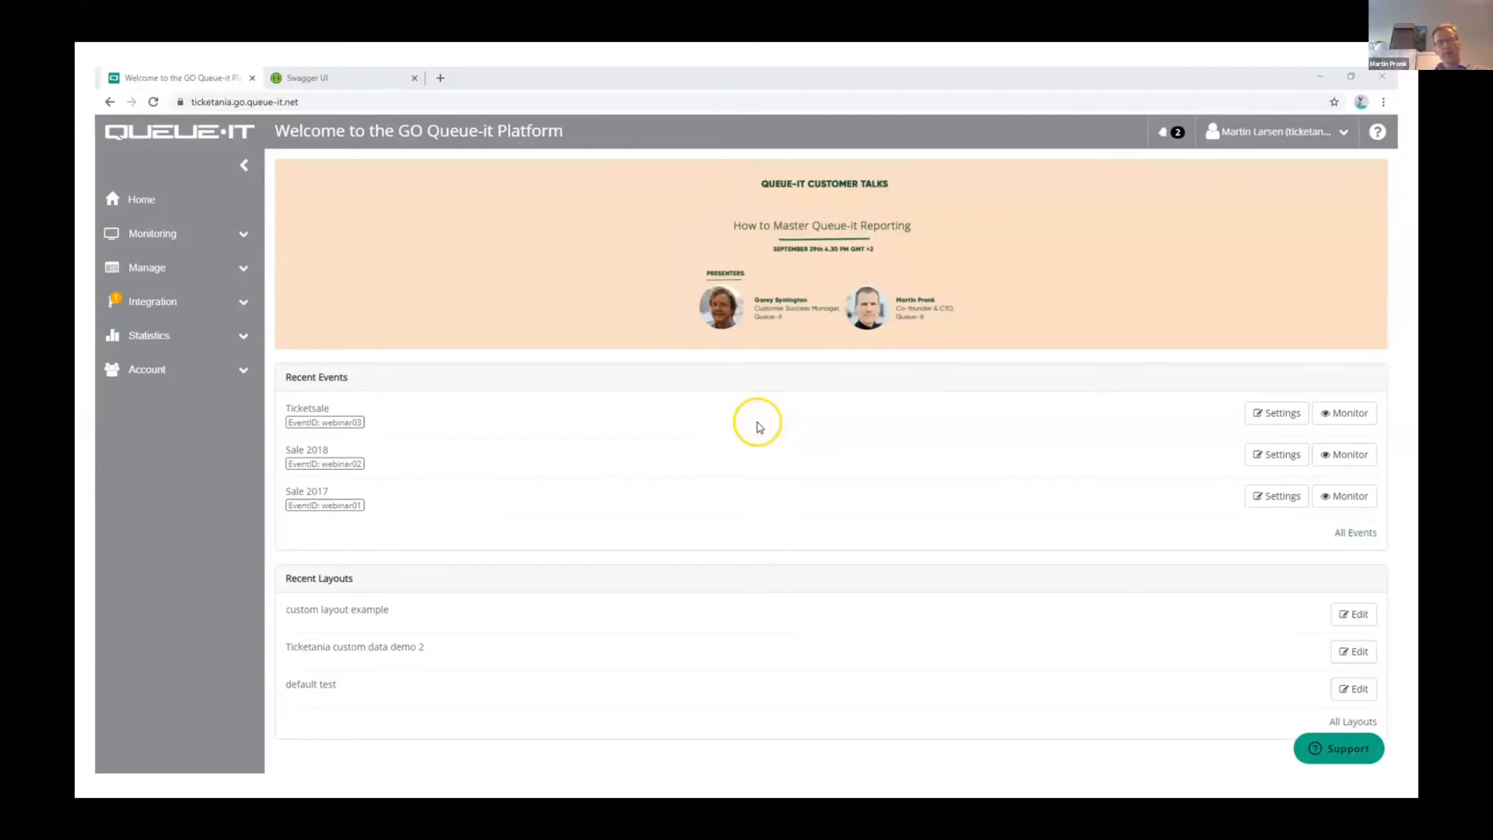
# Step: Start a new statistics graph, searching the events for "we" and choosing webinar03 (Ticketsale) as the first metric's data
pyautogui.click(183, 338)
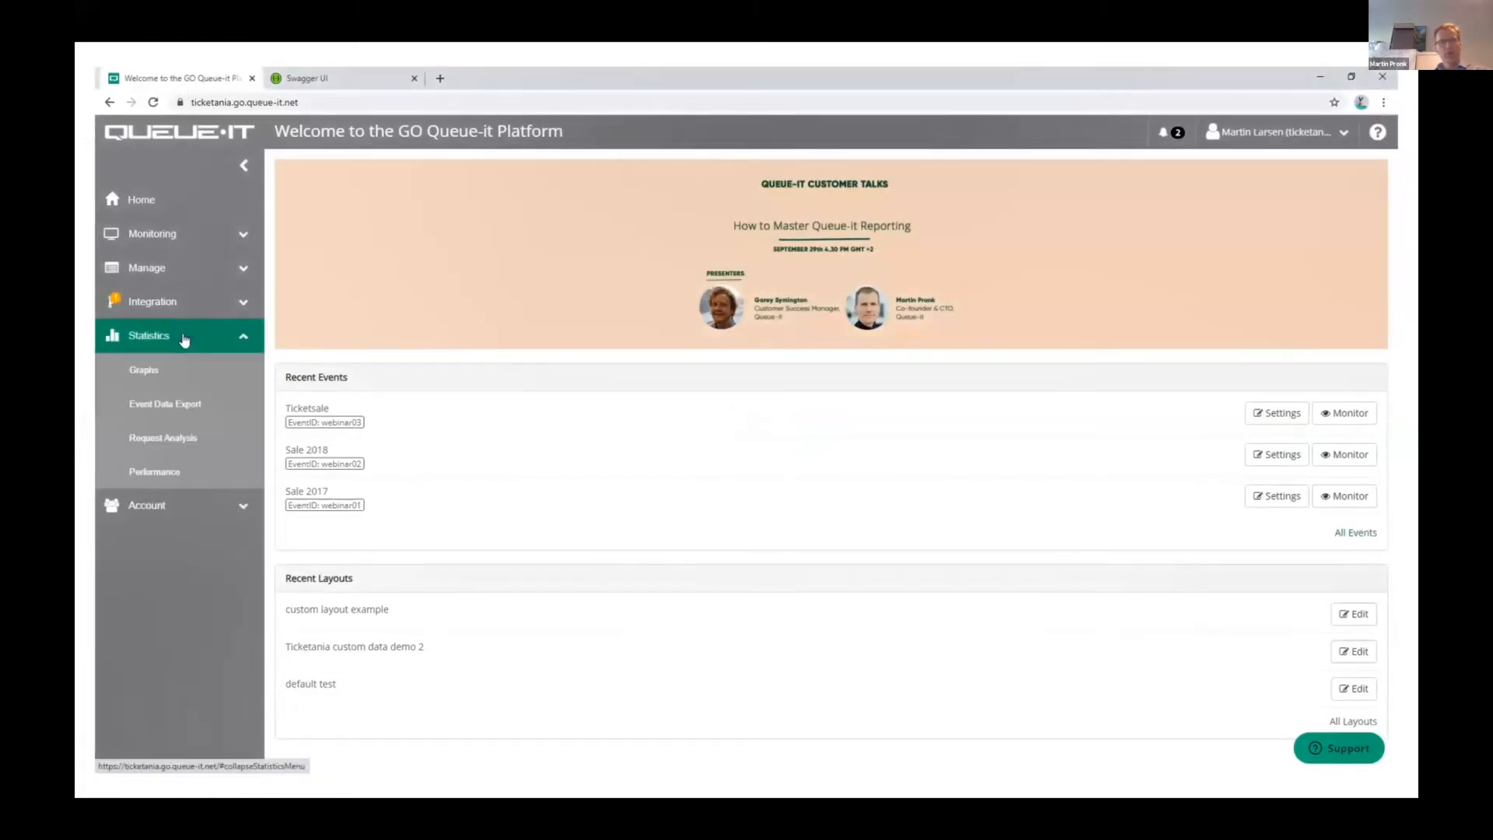
pyautogui.click(182, 373)
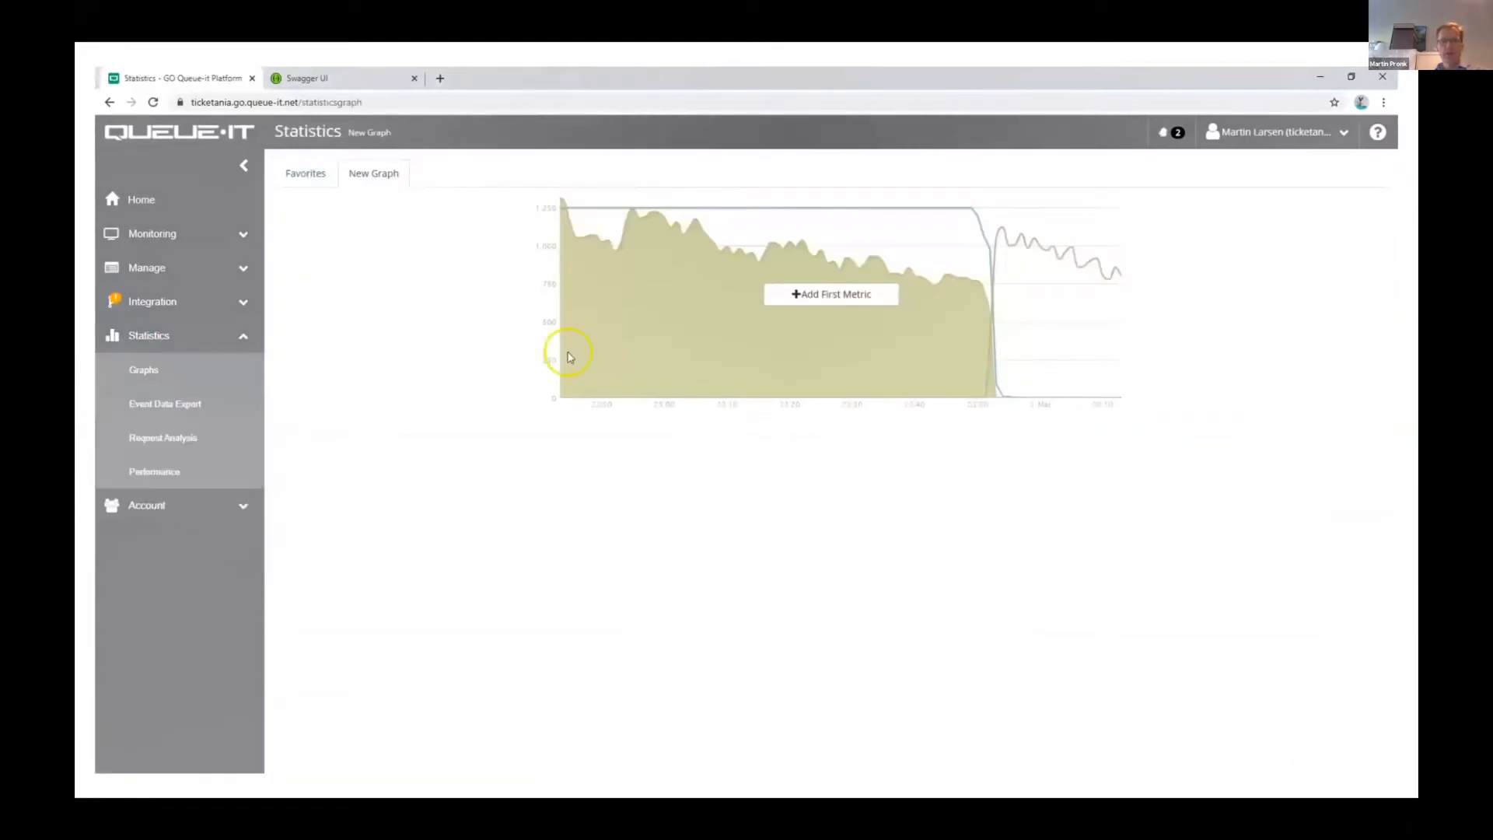
pyautogui.click(792, 301)
pyautogui.click(760, 216)
pyautogui.write('we')
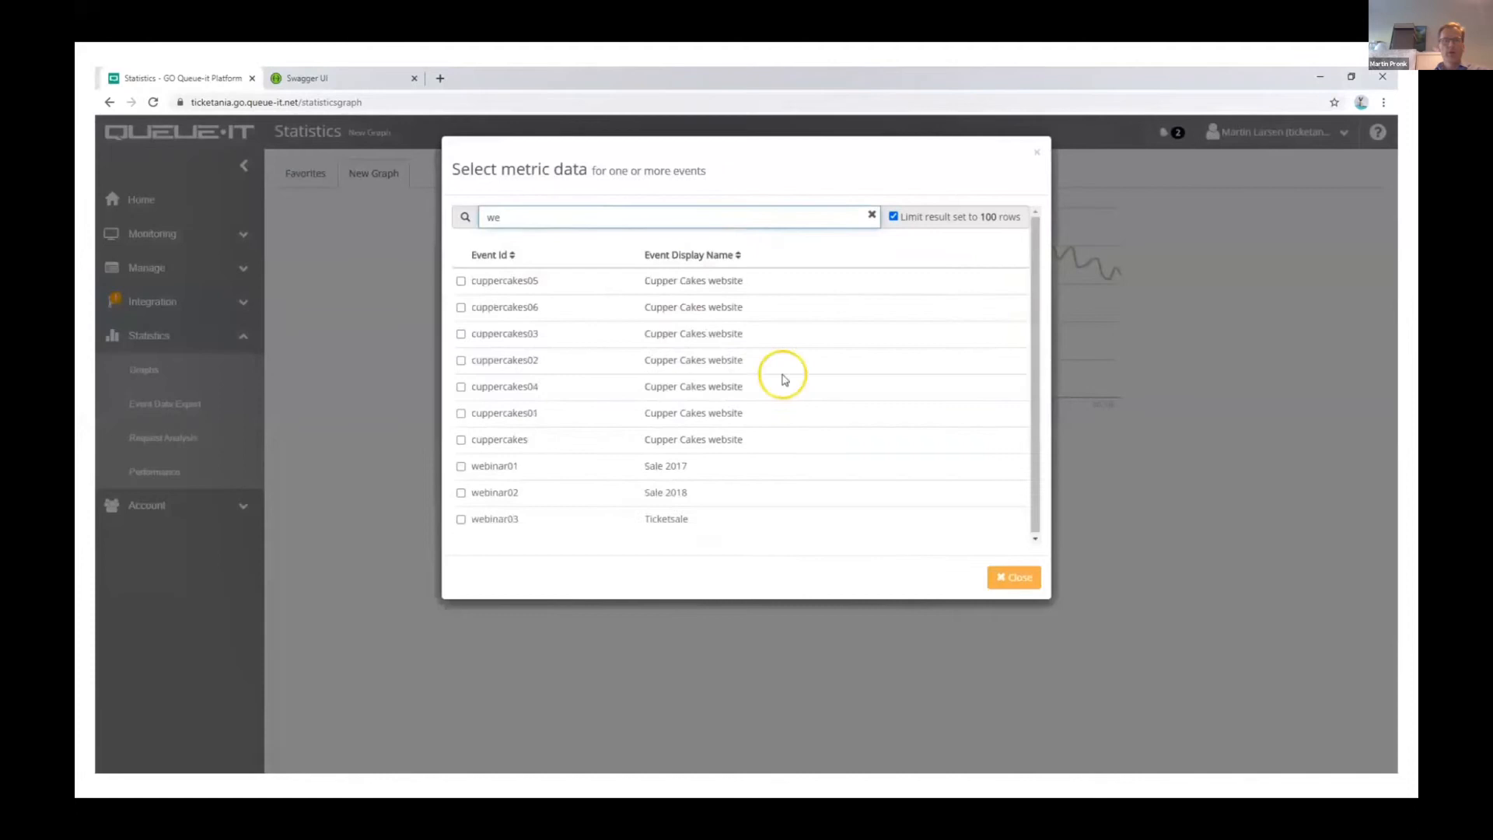
pyautogui.click(659, 519)
pyautogui.click(1013, 580)
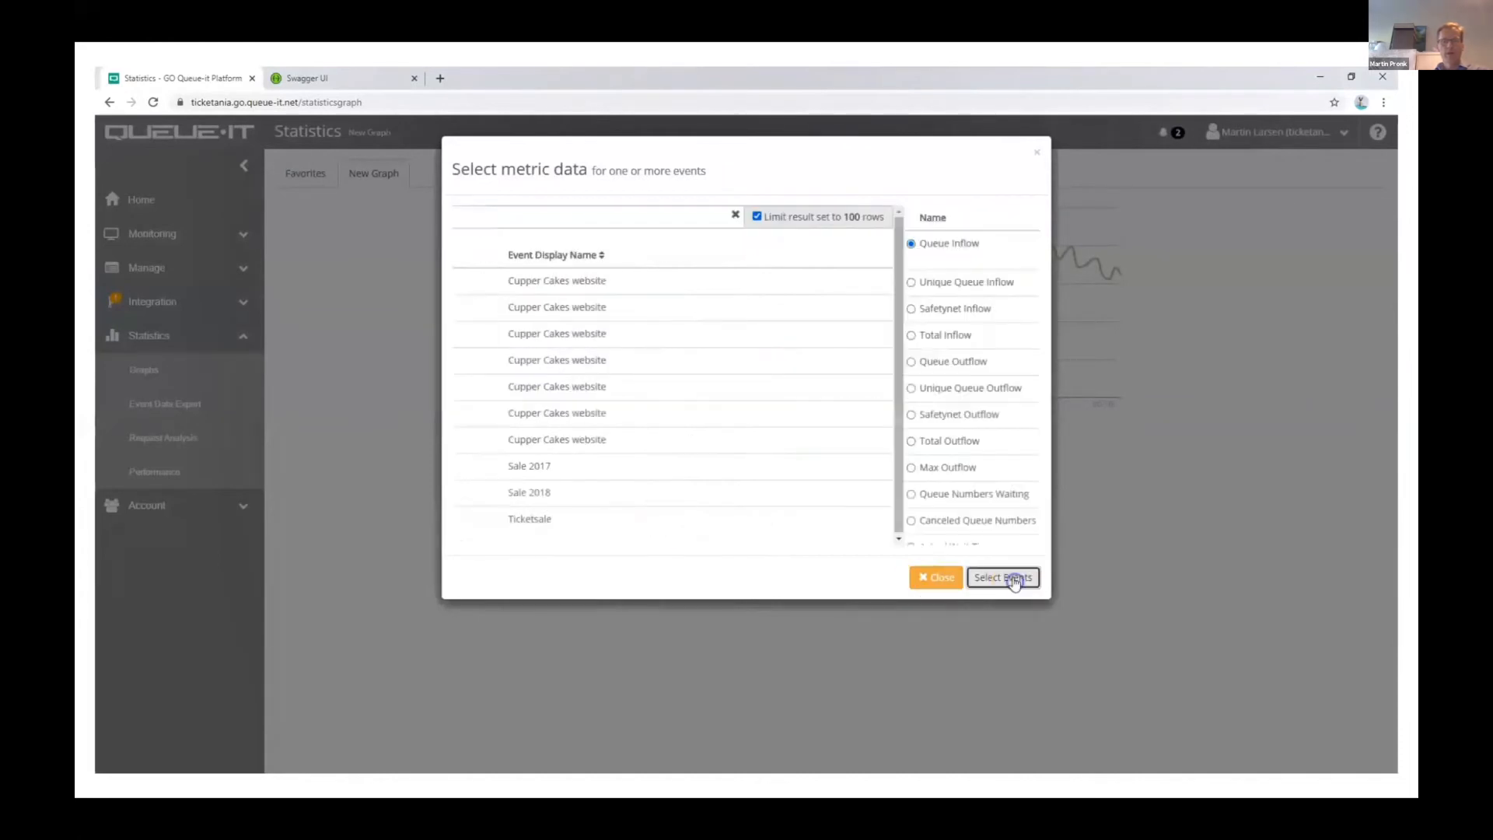
# Step: Add the Custom Data Keys Shown metric for webinar03, styled as vertical bars in blue
pyautogui.scroll(-5, 658, 348)
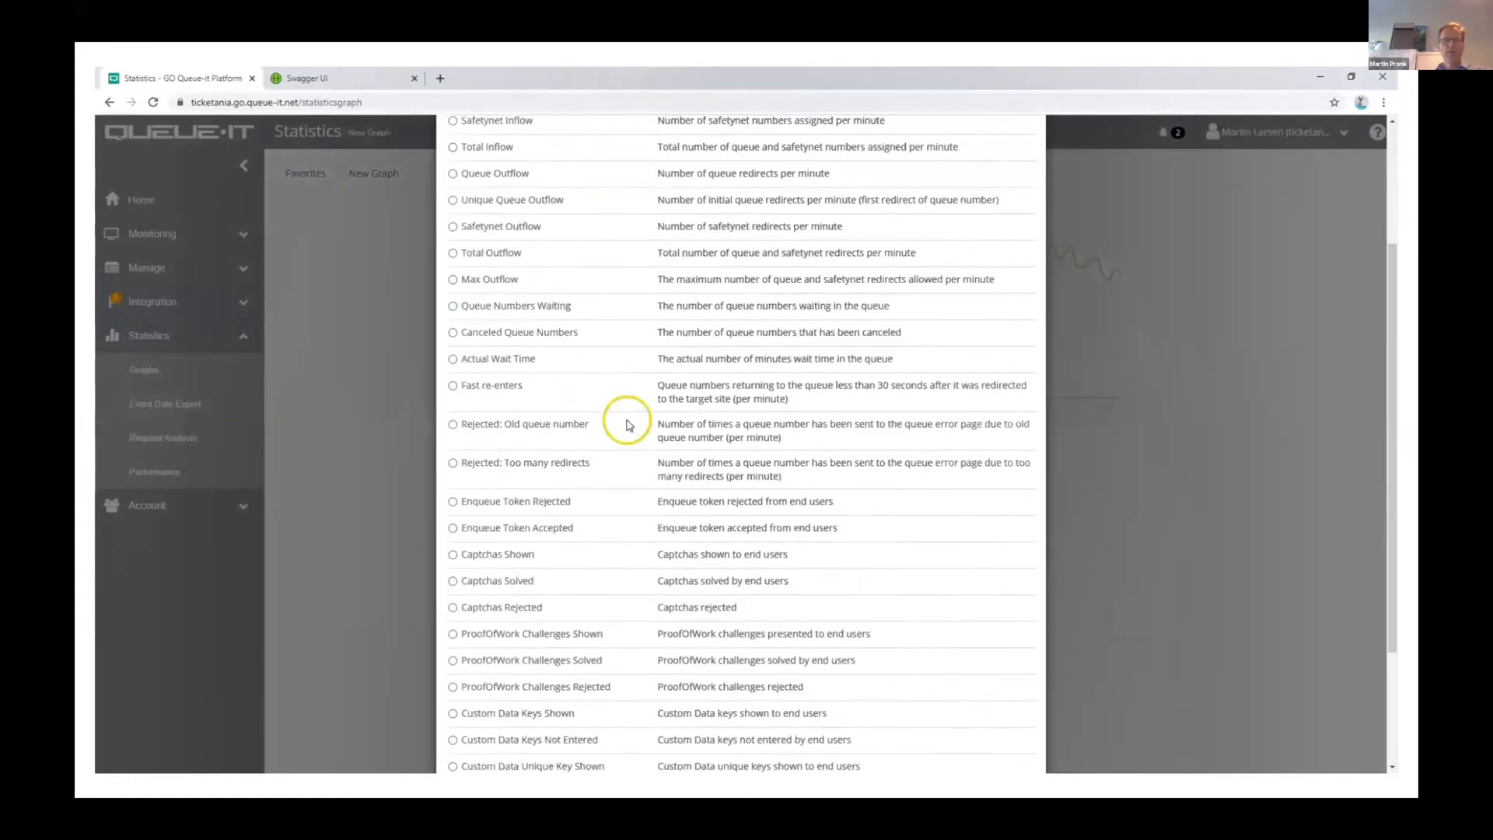
pyautogui.click(531, 560)
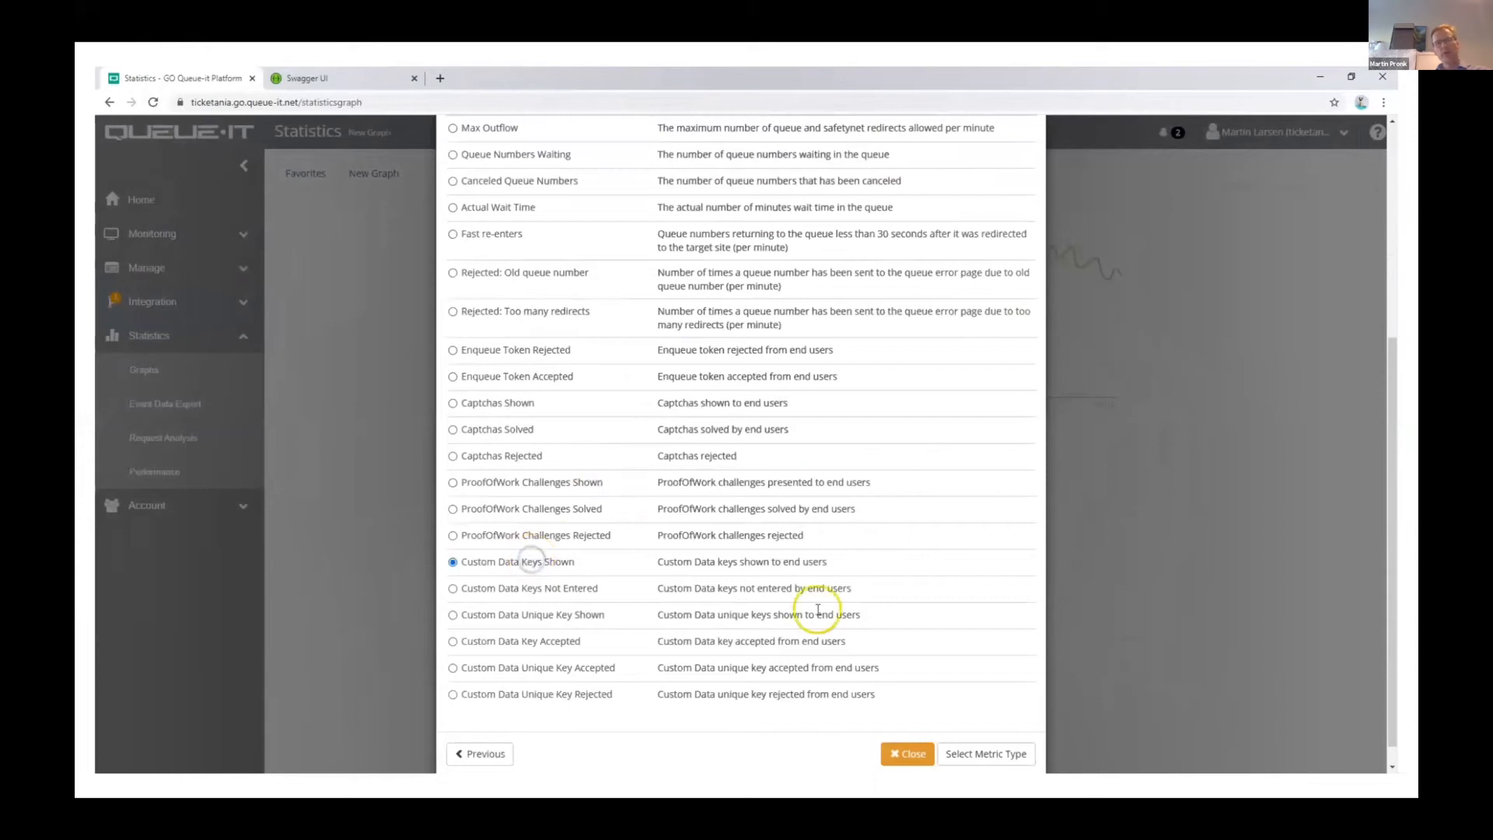
pyautogui.click(1017, 753)
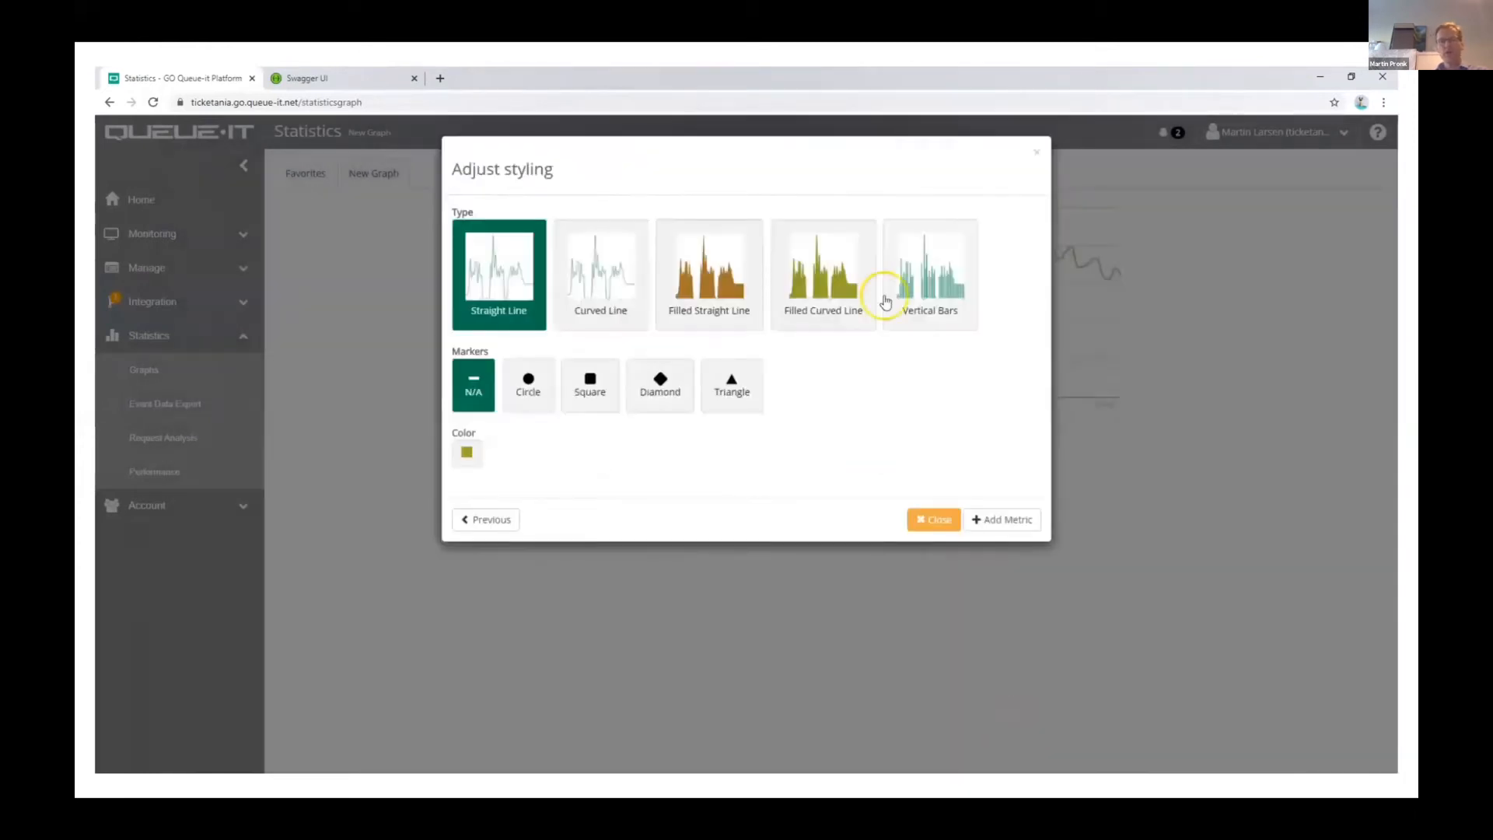
pyautogui.click(886, 302)
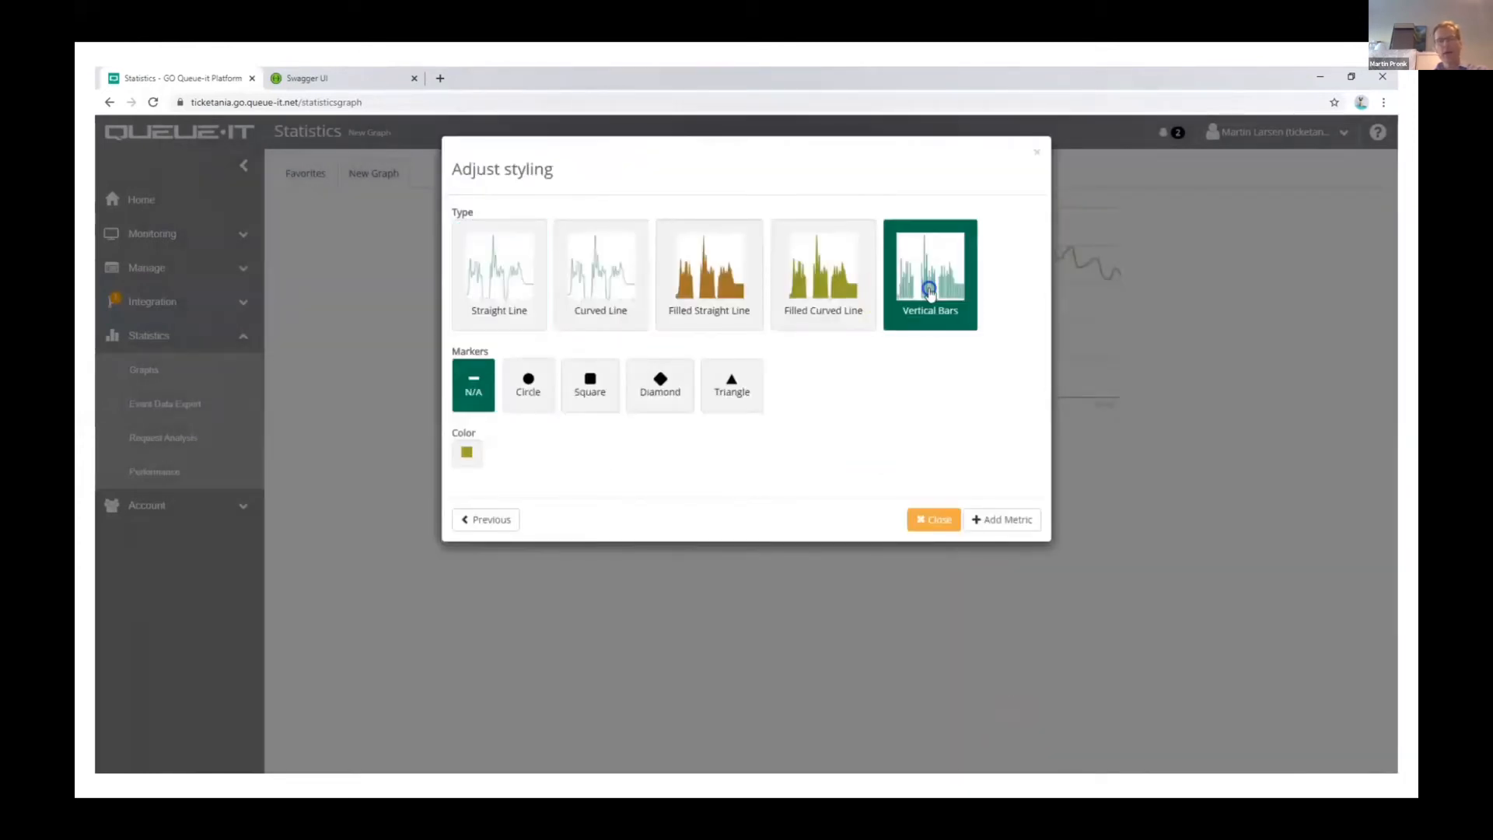
pyautogui.click(466, 369)
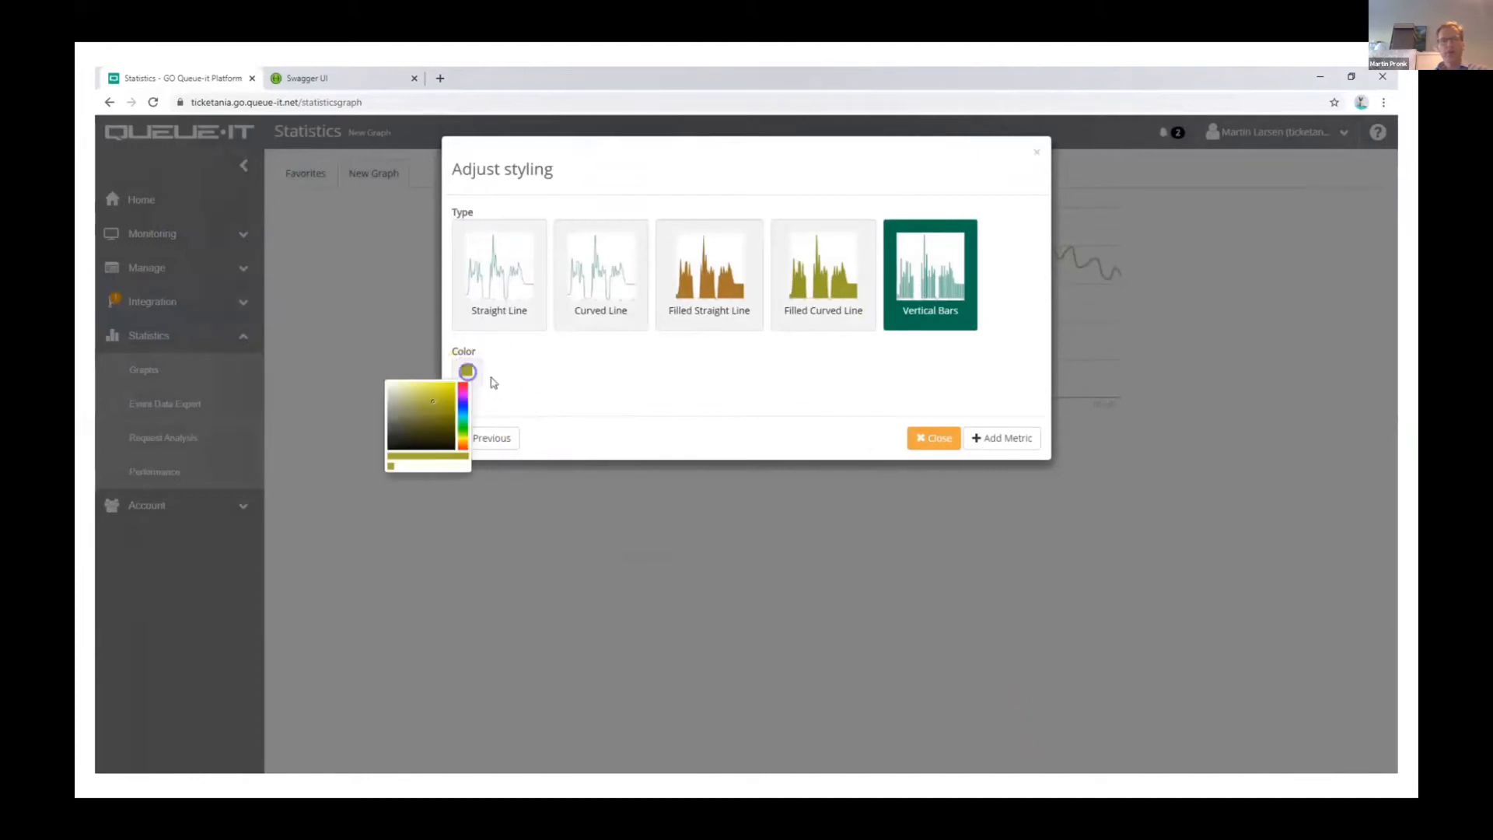
pyautogui.click(461, 403)
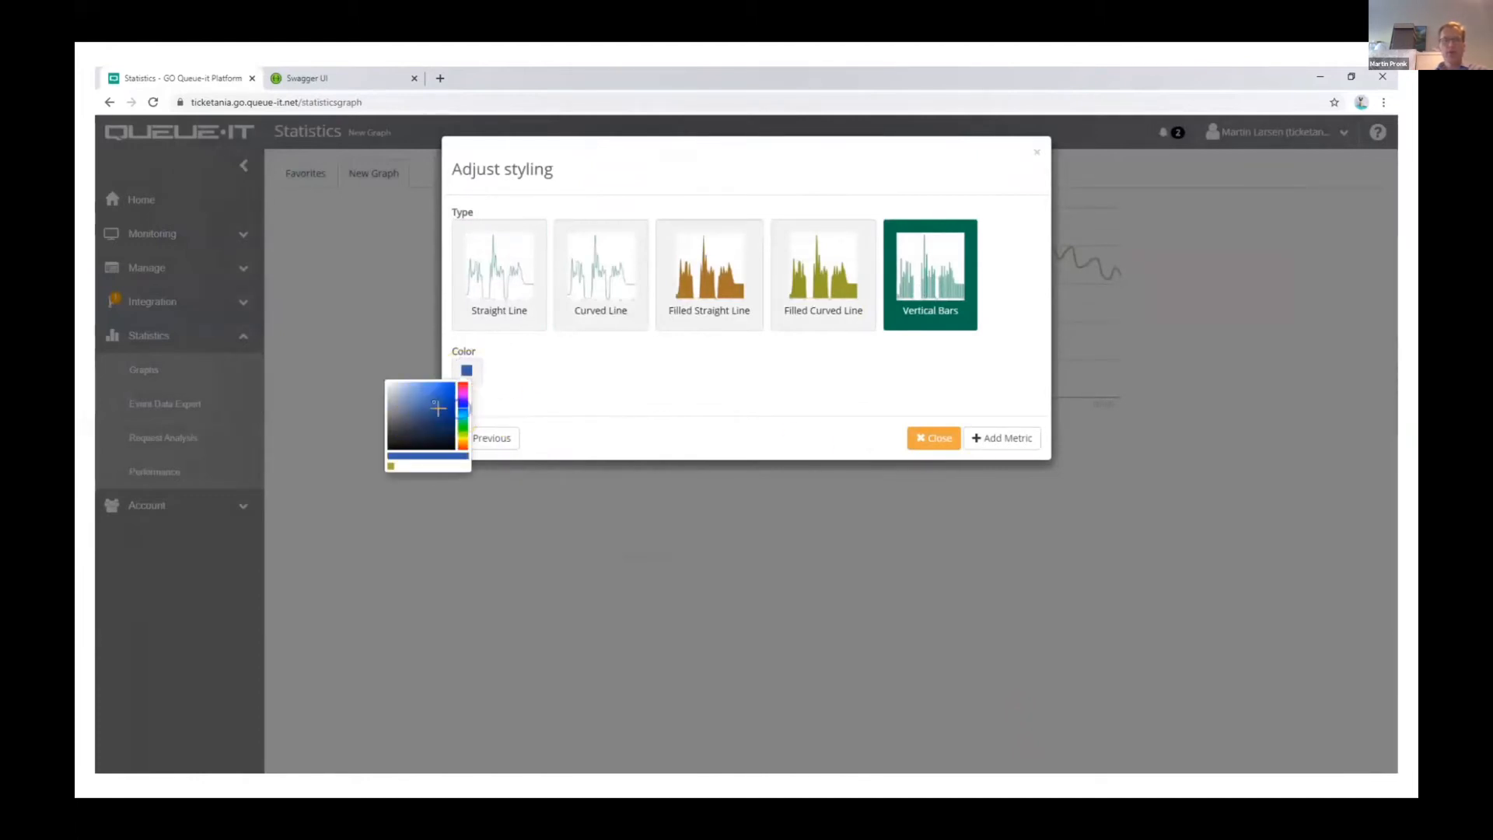
pyautogui.click(992, 437)
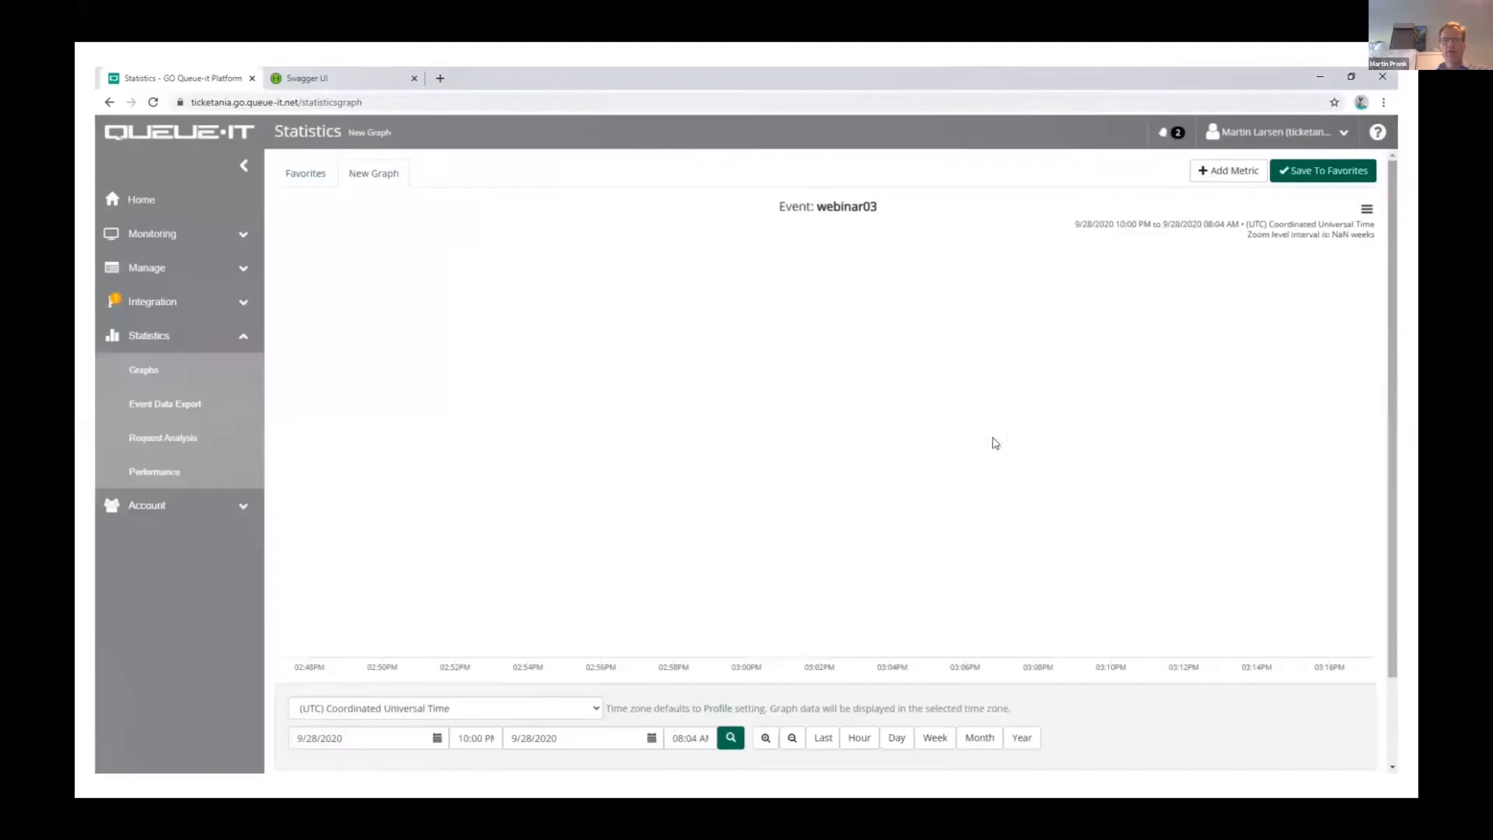
# Step: Load the graph for 8/20/2018 to 8/24/2018 and narrow its range to about 8/22/2018 07:23 PM through 8/23/2018 12:05 AM
pyautogui.click(346, 739)
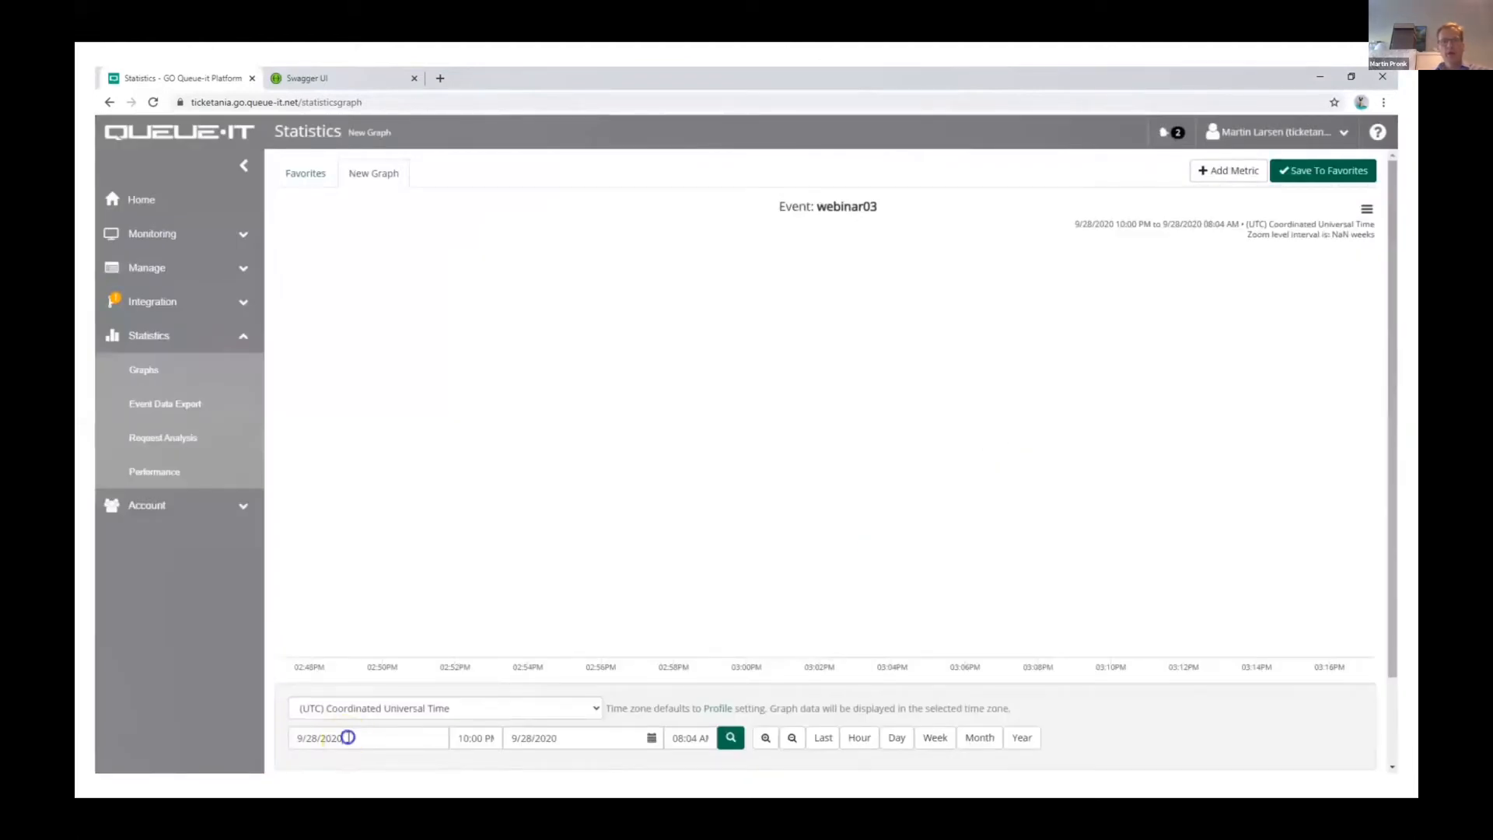
pyautogui.write('8/20/2')
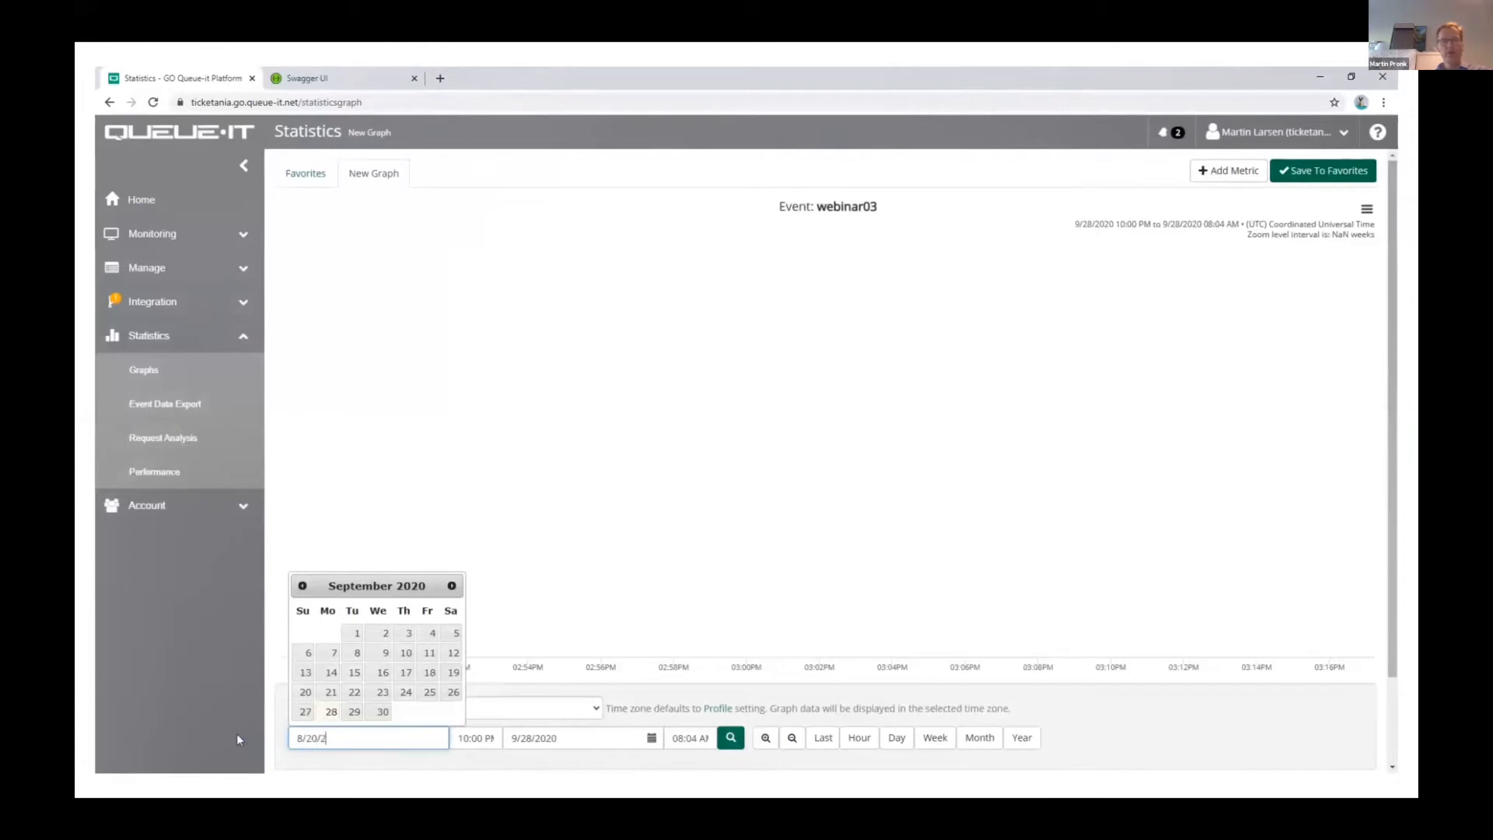
pyautogui.write('018')
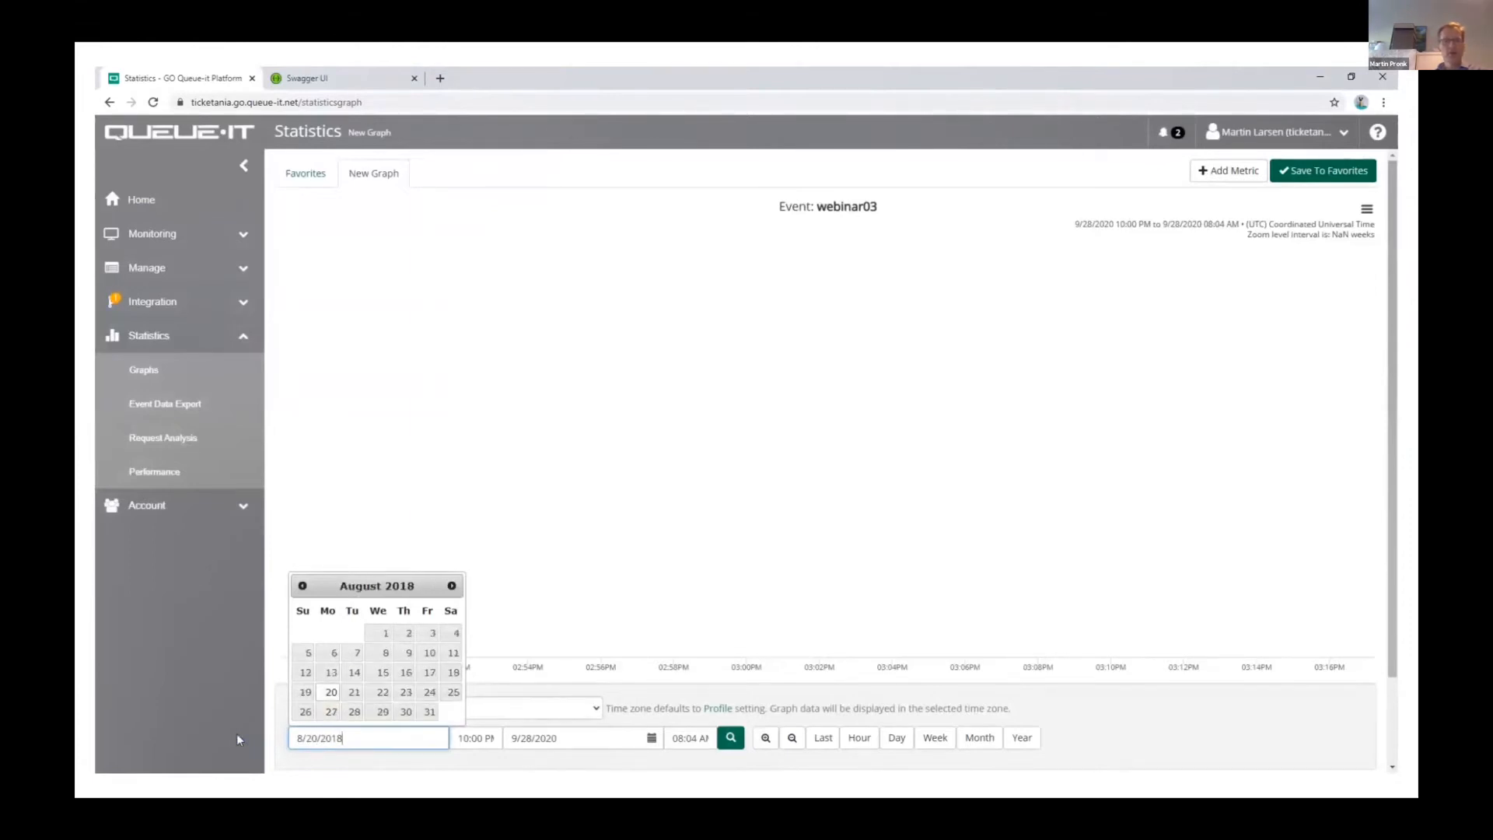
pyautogui.press('Tab')
pyautogui.press('Tab')
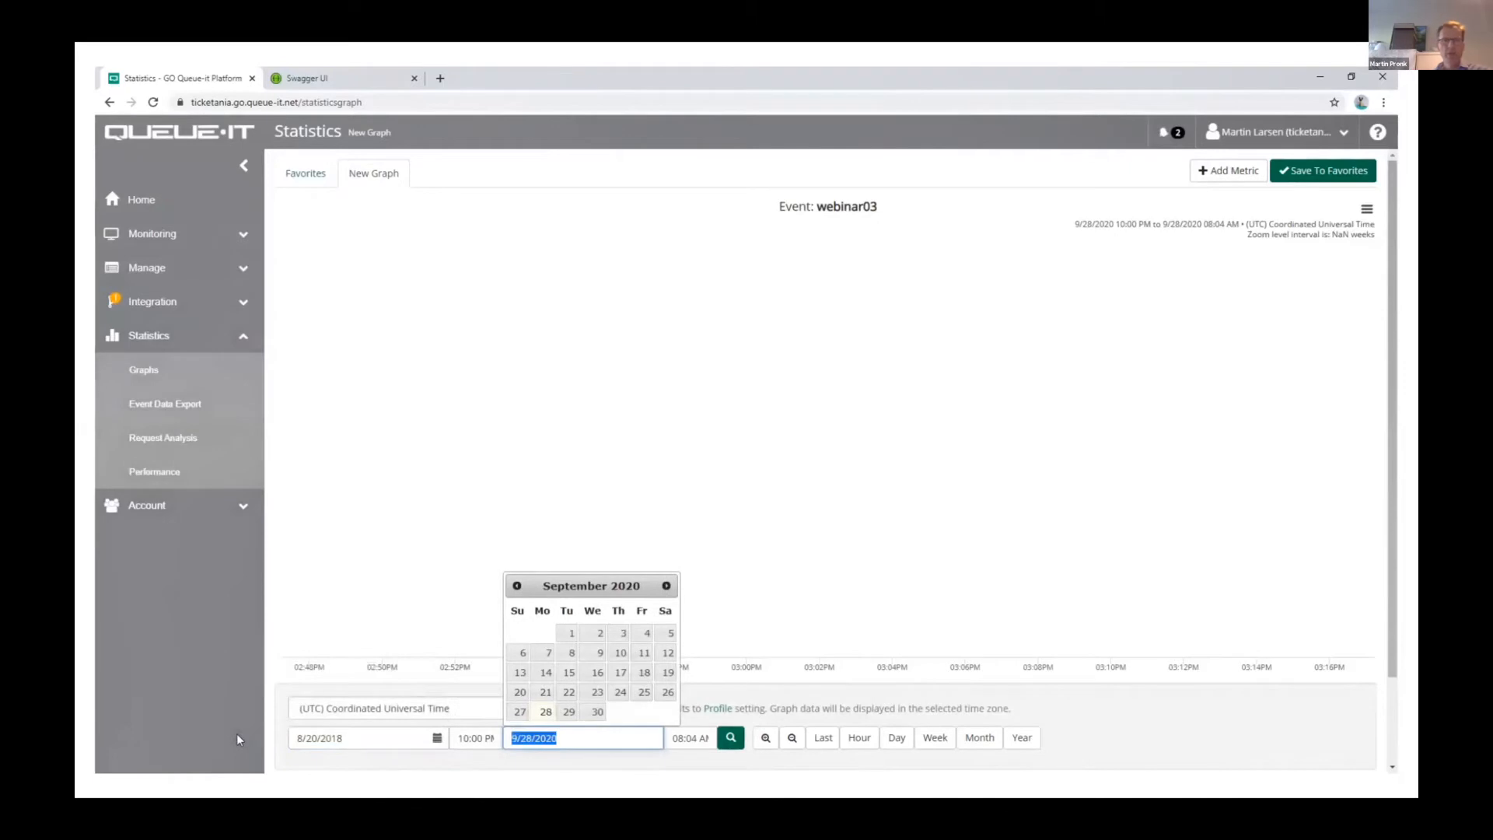
pyautogui.write('8/24/2018')
pyautogui.press('Tab')
pyautogui.press('Return')
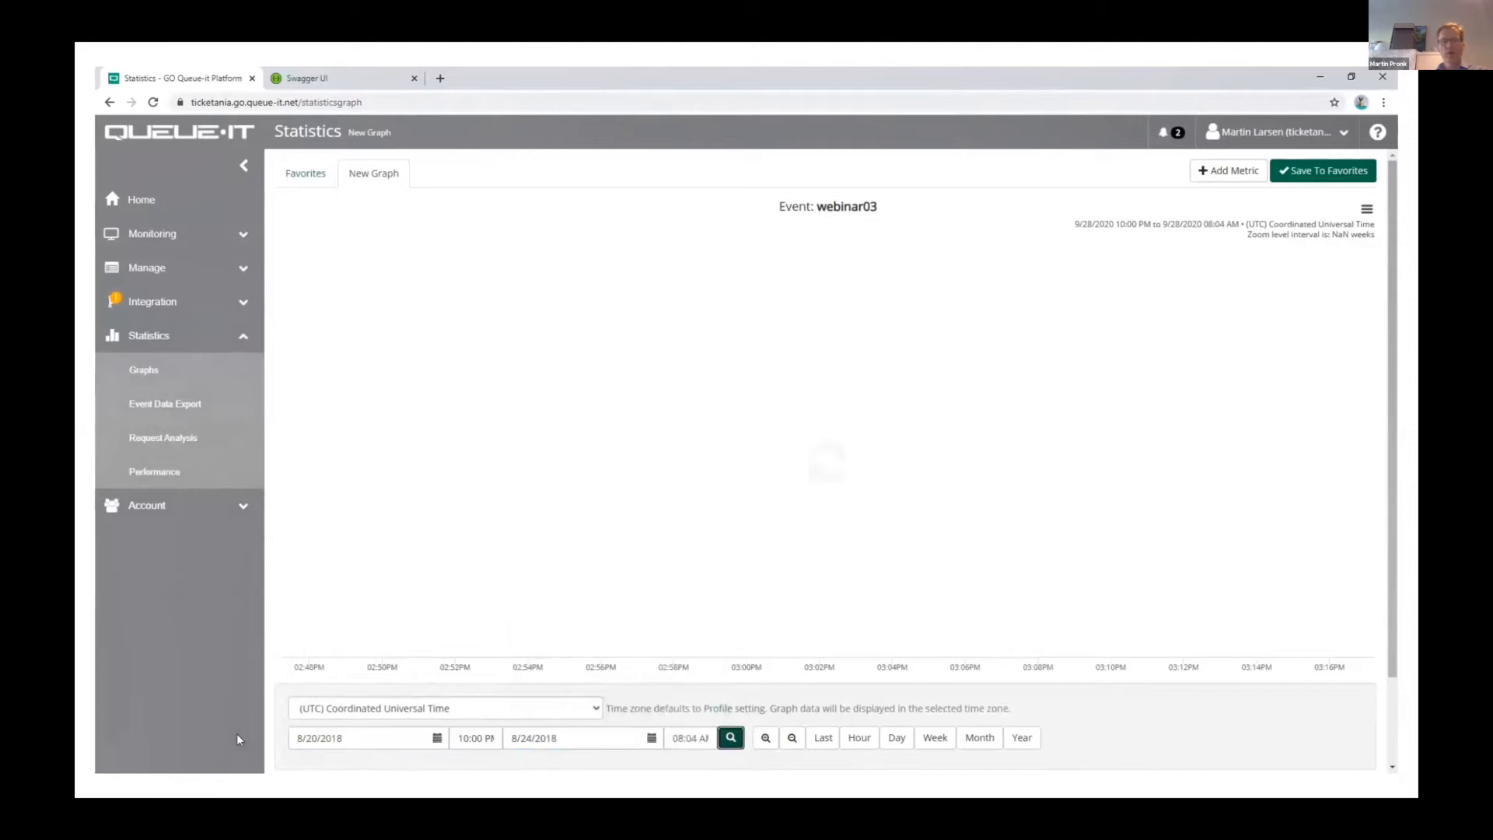
pyautogui.moveTo(861, 526); pyautogui.dragTo(977, 536)
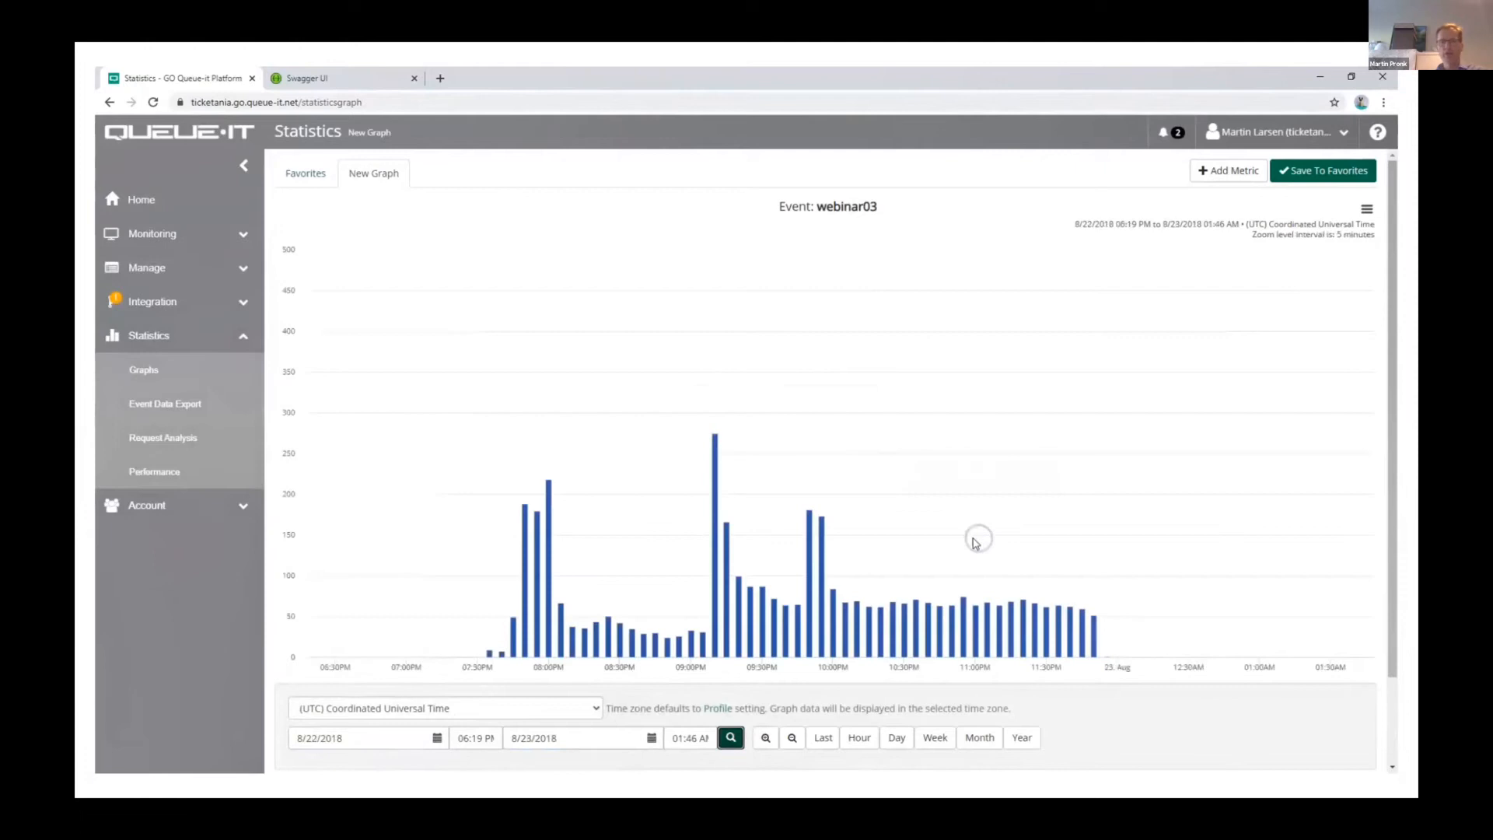
pyautogui.moveTo(463, 583); pyautogui.dragTo(1127, 573)
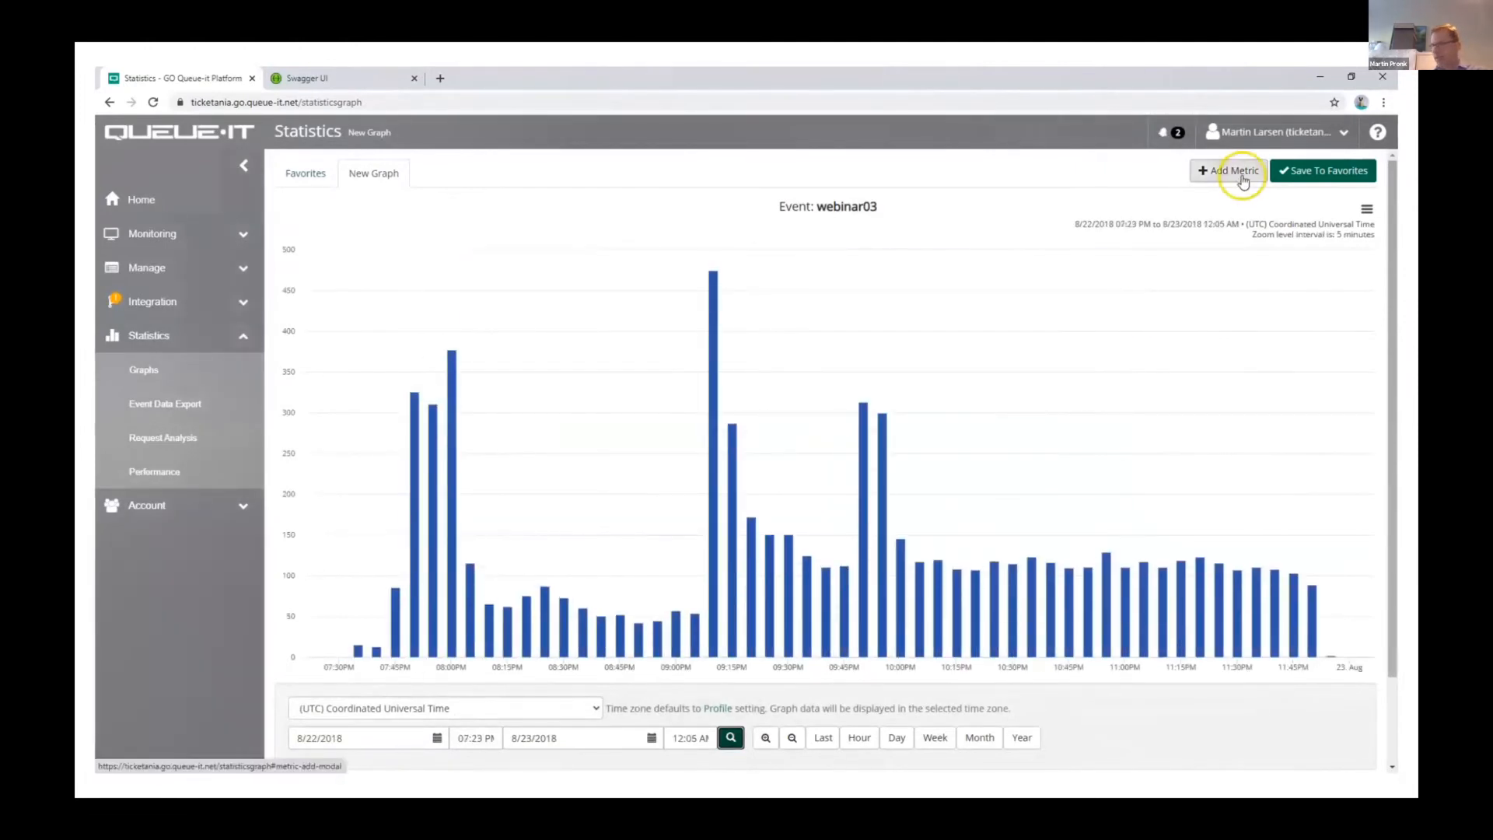
# Step: Start another metric for event webinar03 (Ticketsale) and choose Custom Data Key Accepted as its data
pyautogui.click(1242, 175)
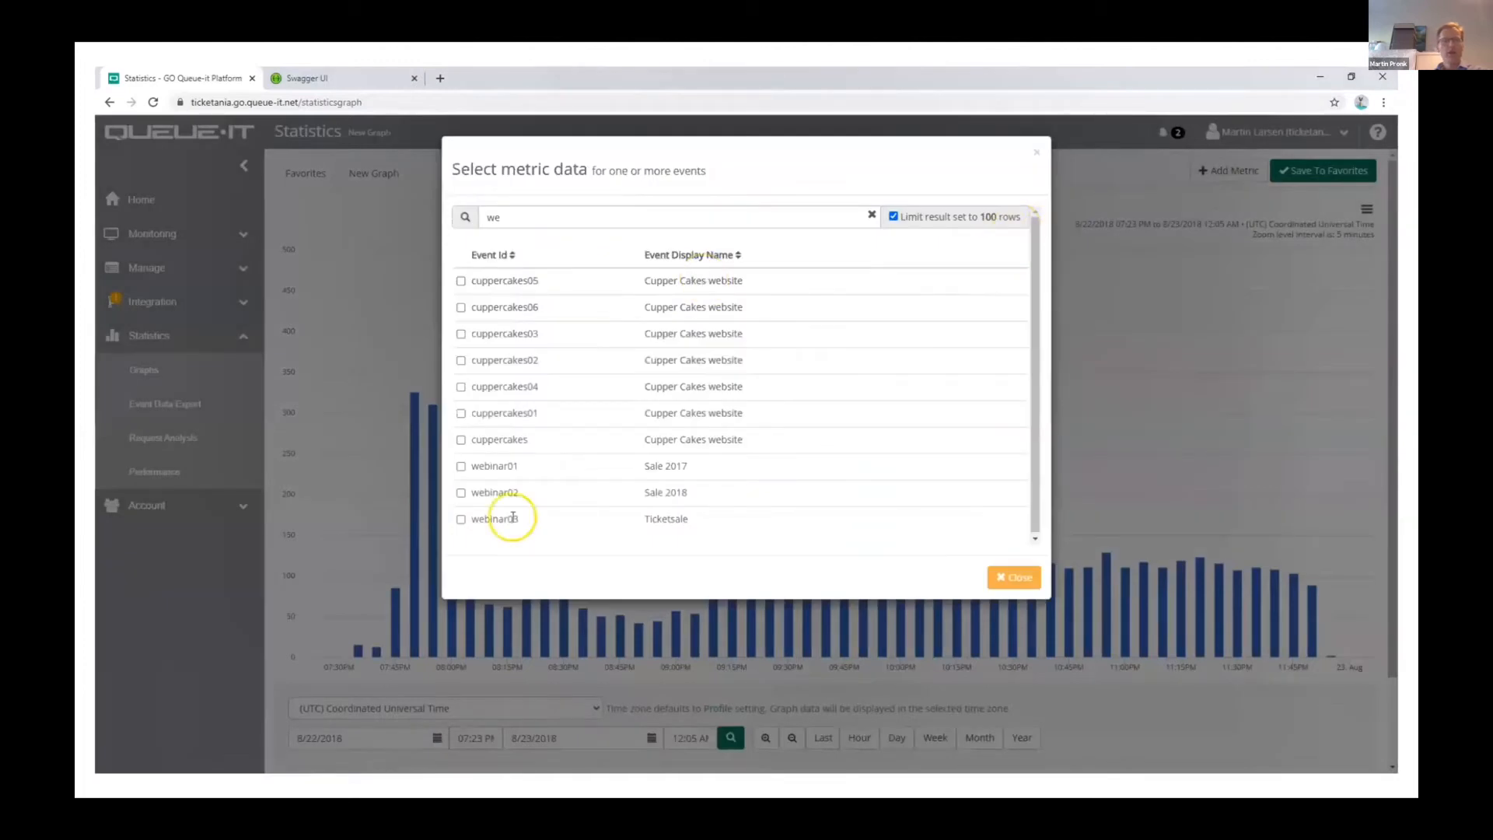
pyautogui.click(513, 517)
pyautogui.click(995, 577)
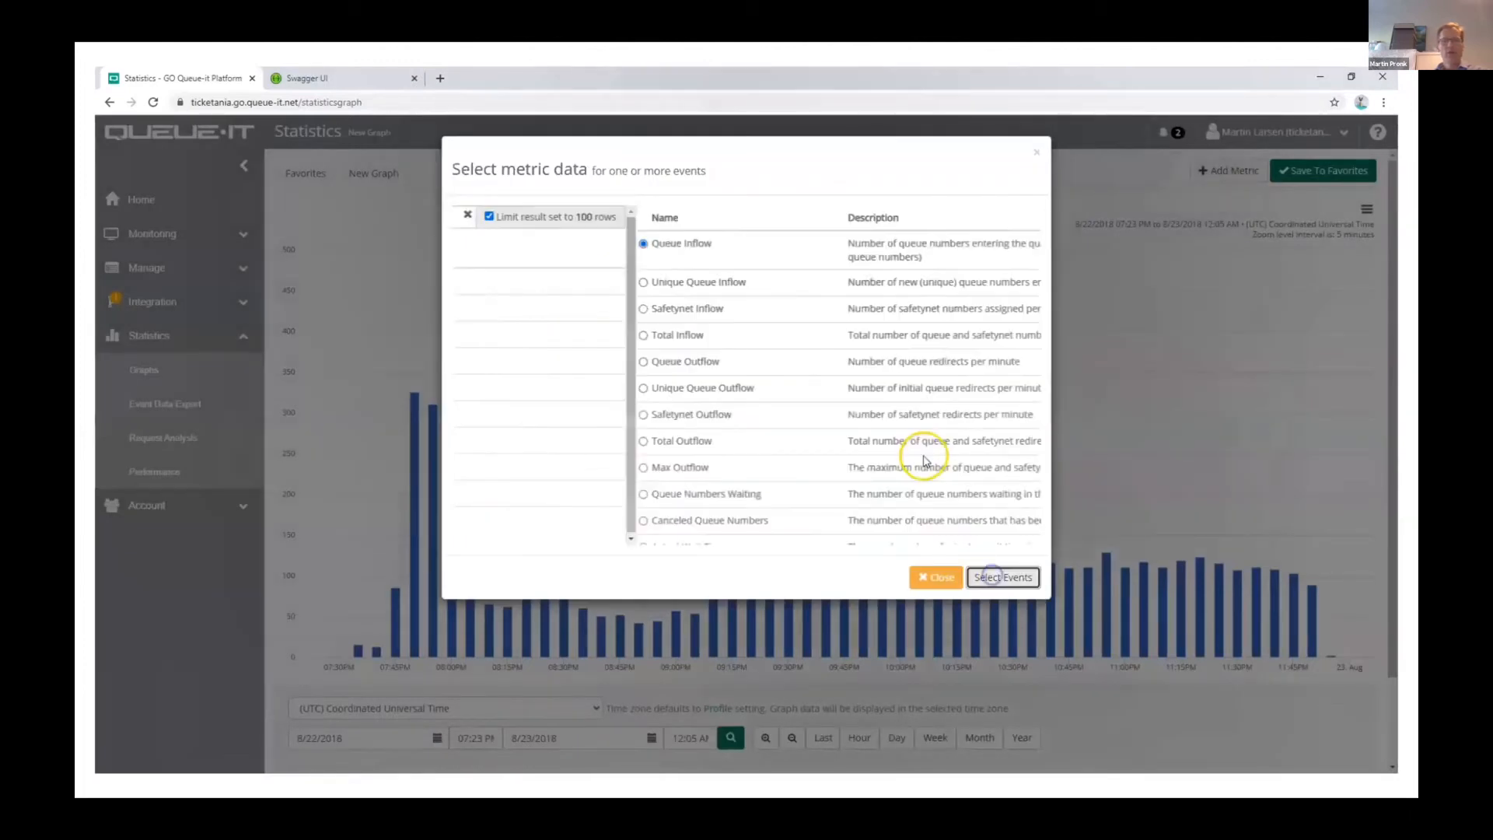
pyautogui.scroll(-5, 902, 420)
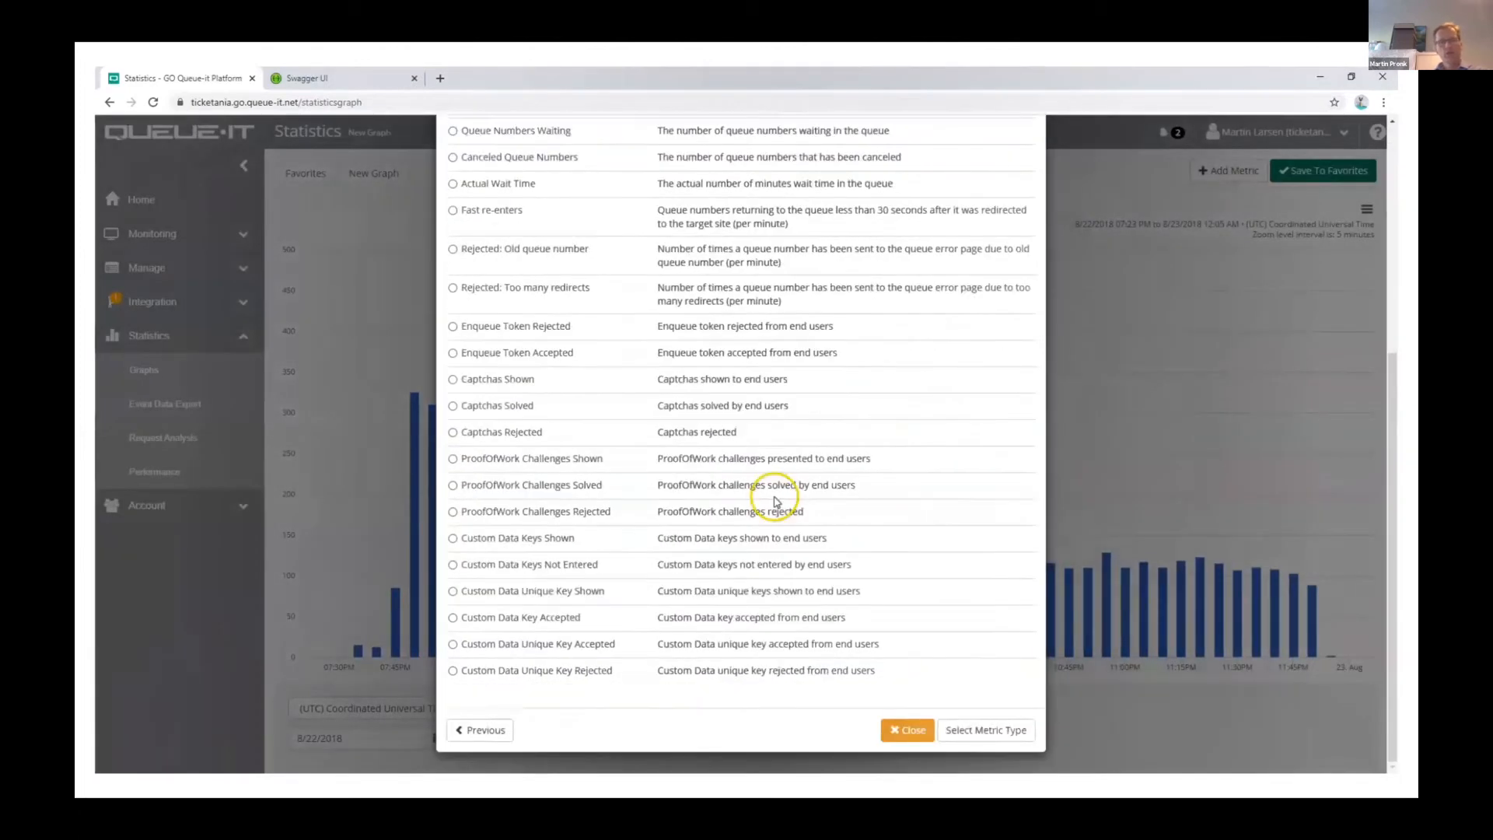
pyautogui.click(522, 617)
pyautogui.click(957, 730)
# Step: Style the Custom Data Key Accepted metric as a red curved line with circle markers and add it to the graph
pyautogui.click(636, 306)
pyautogui.click(534, 398)
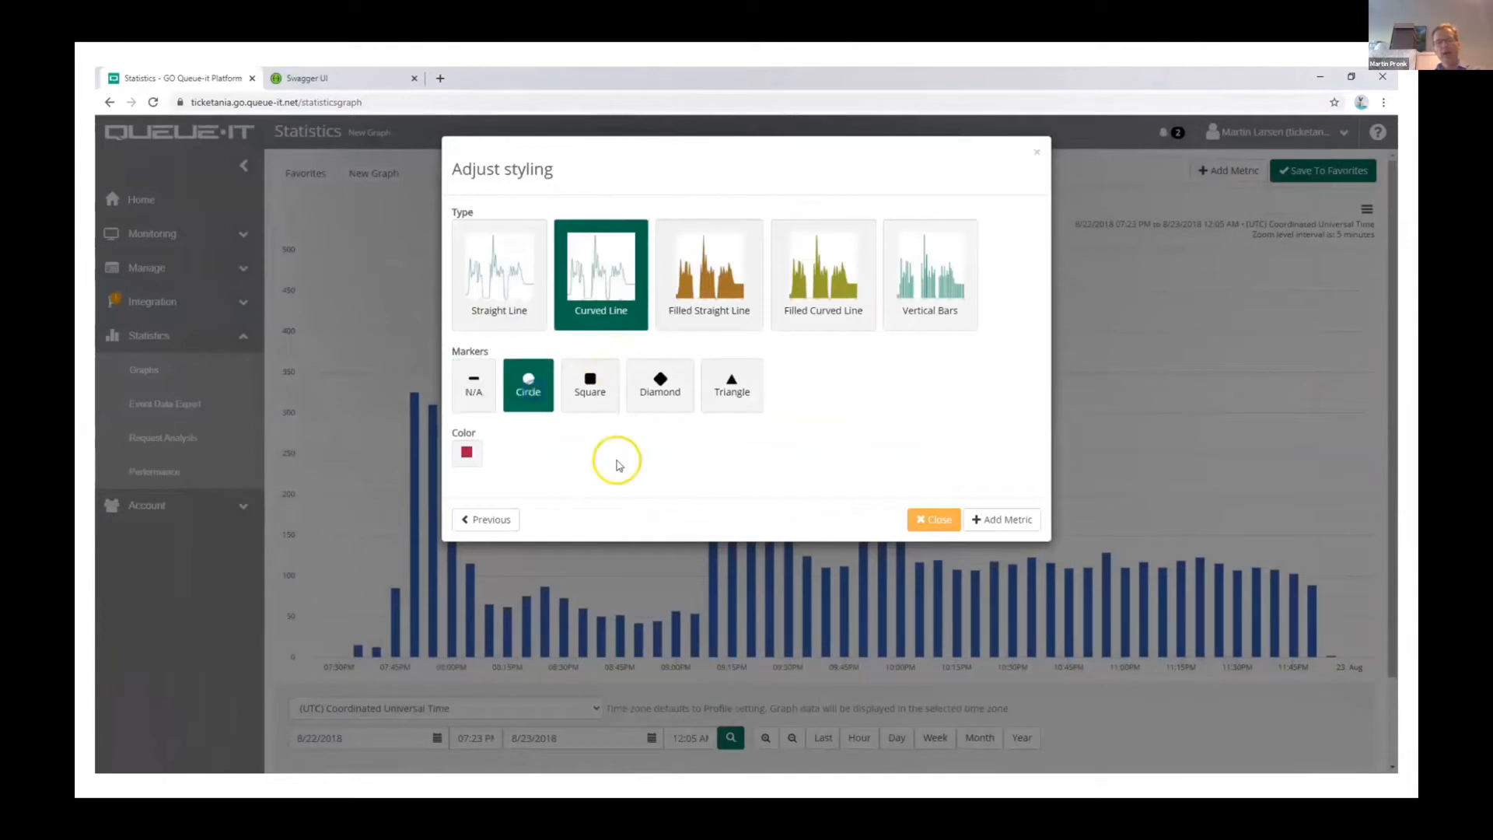
pyautogui.click(467, 453)
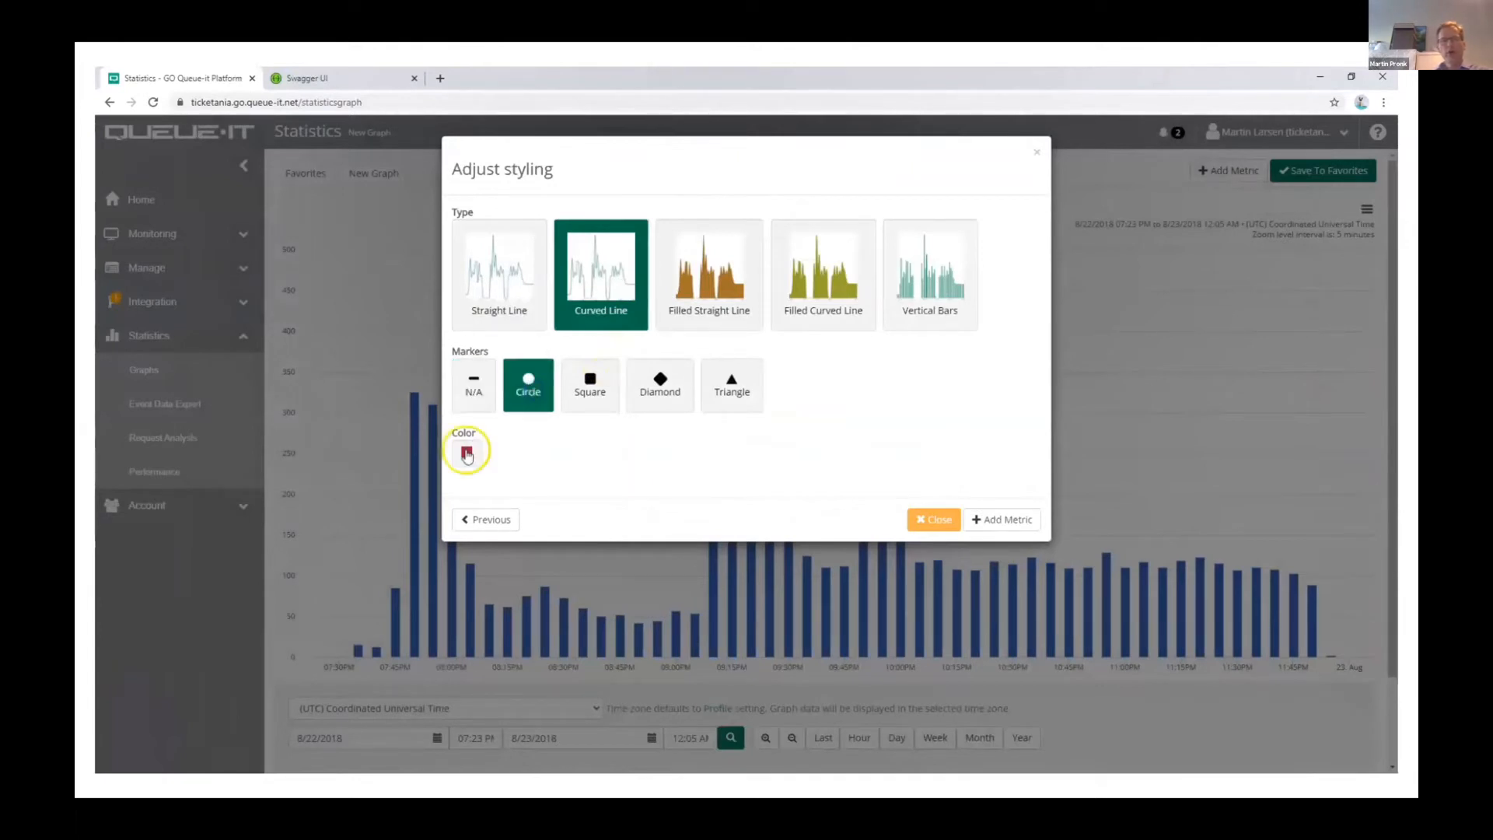
pyautogui.moveTo(460, 488); pyautogui.dragTo(465, 455)
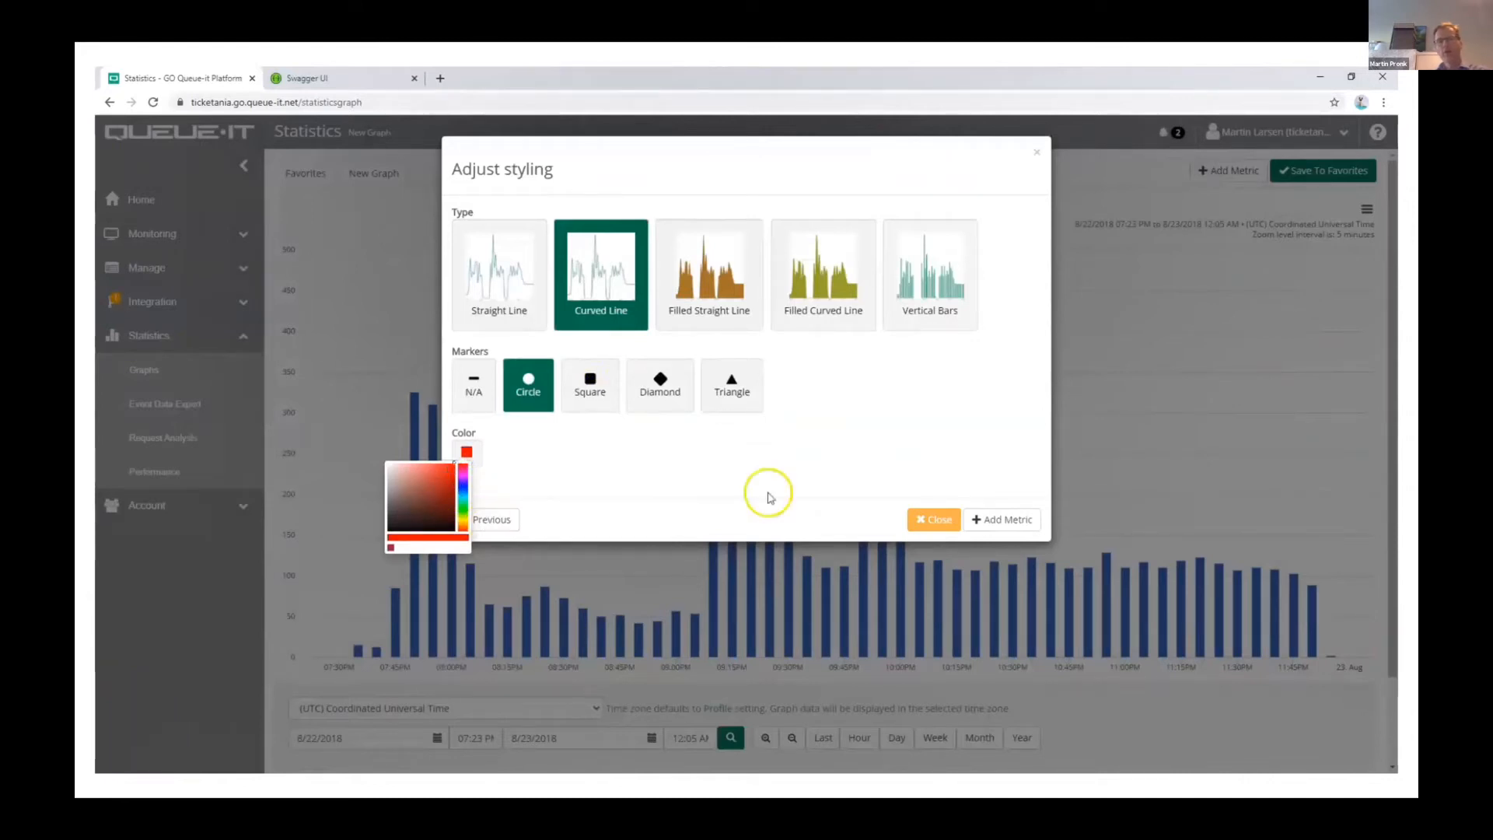
pyautogui.click(995, 518)
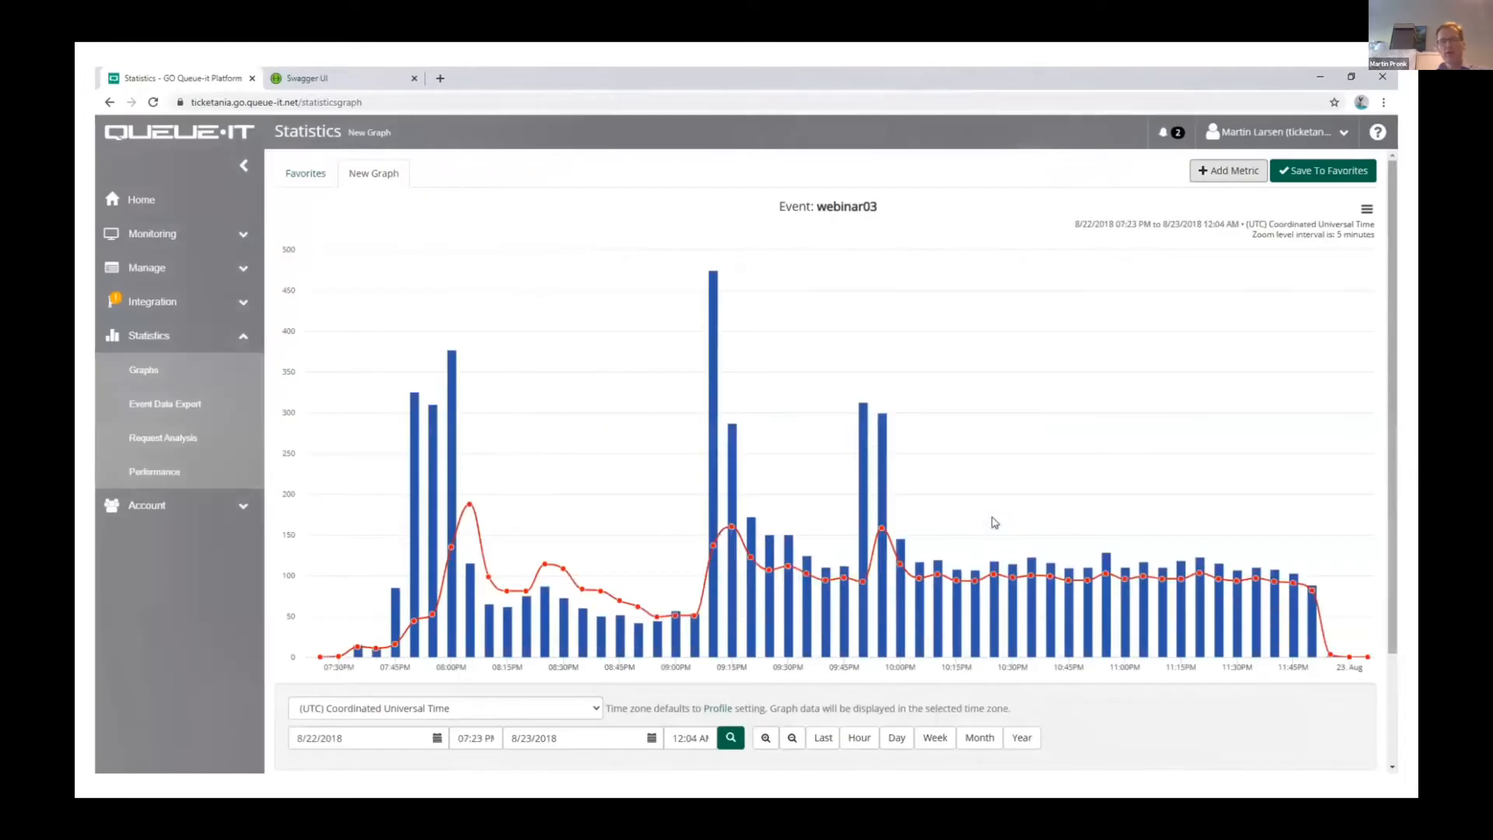
pyautogui.click(460, 355)
pyautogui.press('Right')
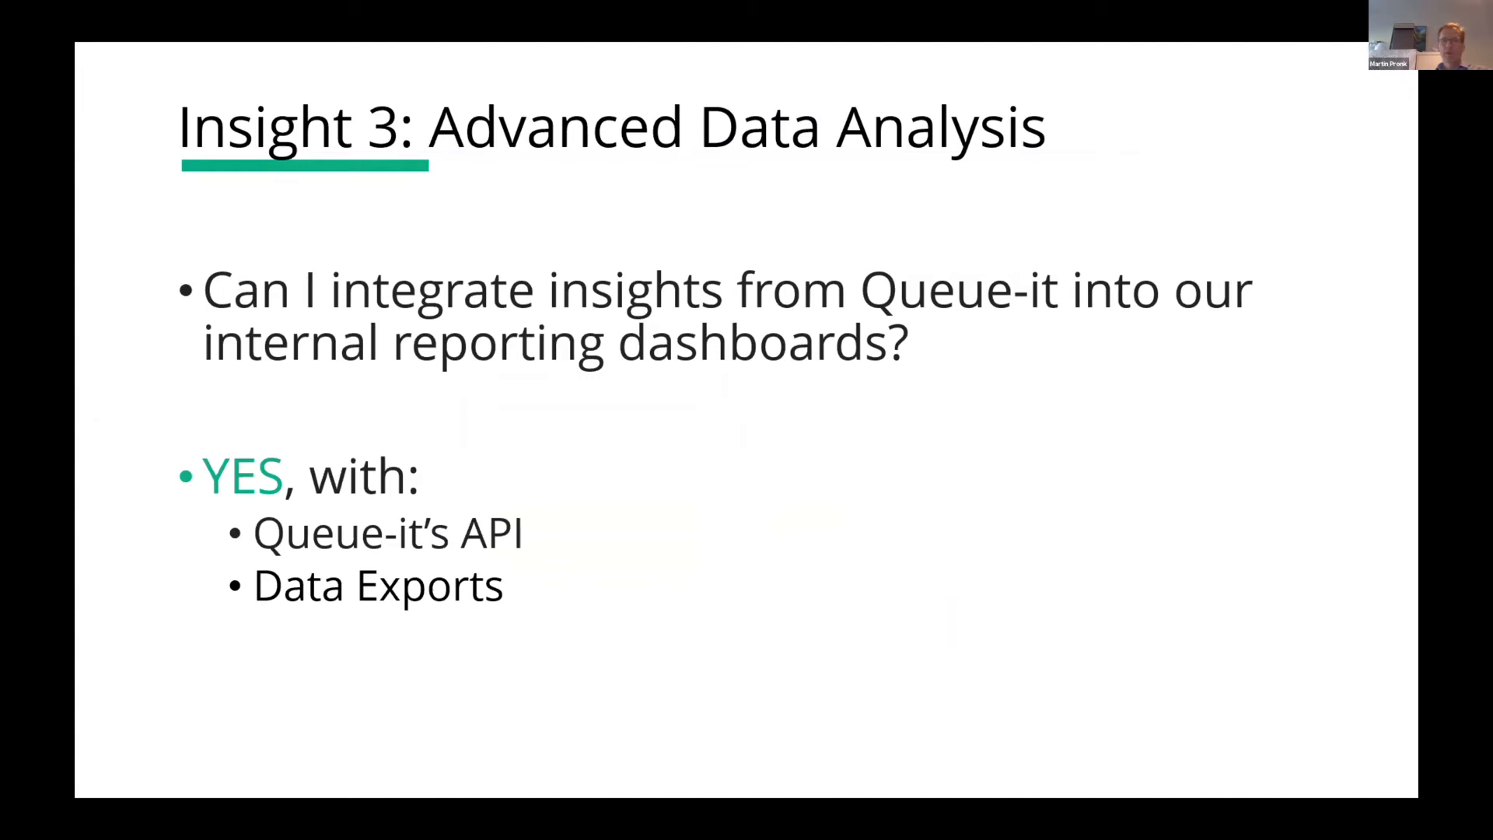
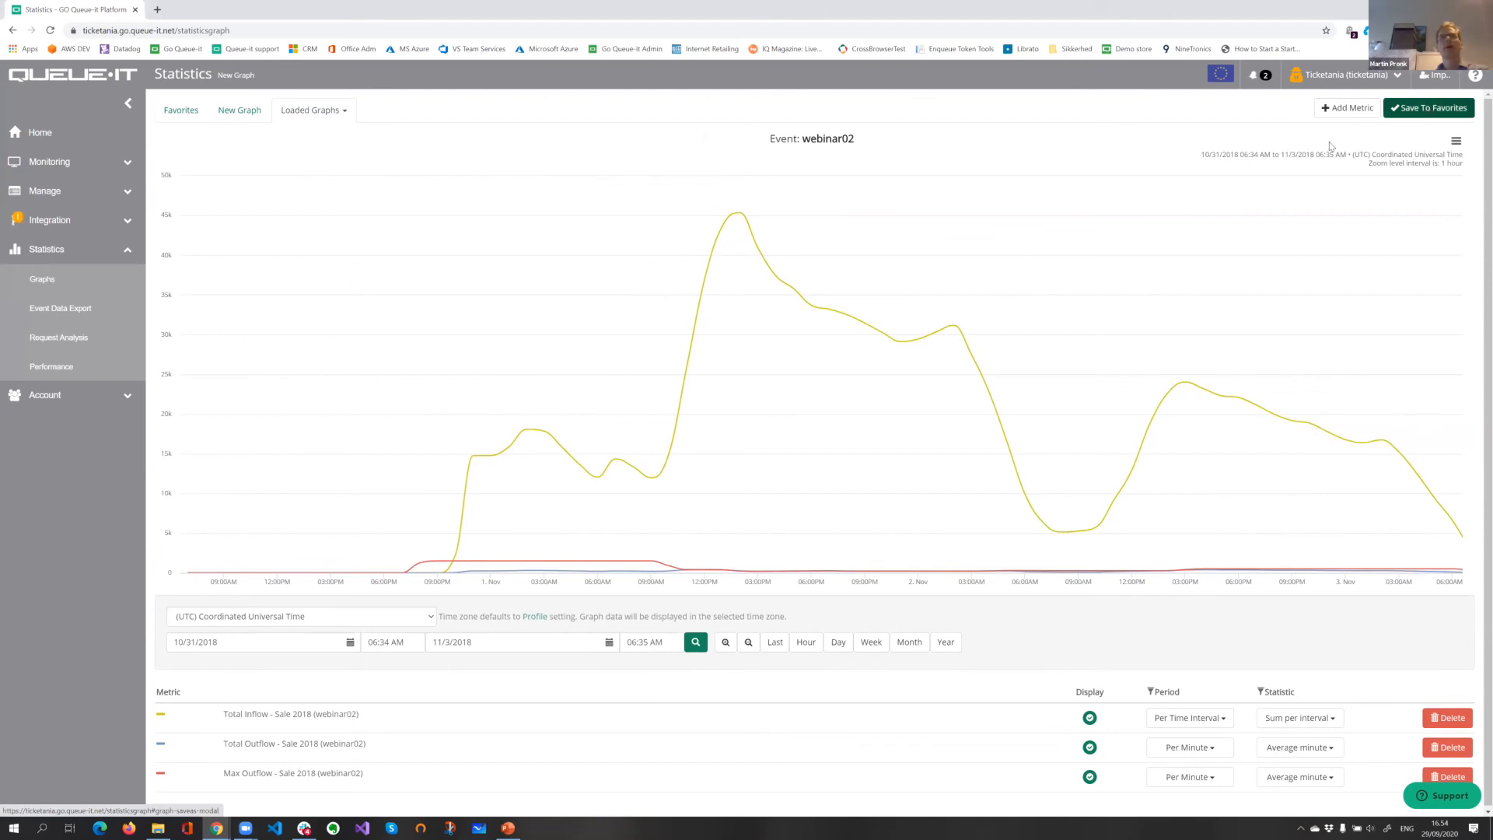
# Step: Save the current webinar02 graph to favorites under the name "Sale 2018 part 2"
pyautogui.click(1415, 108)
pyautogui.press('End')
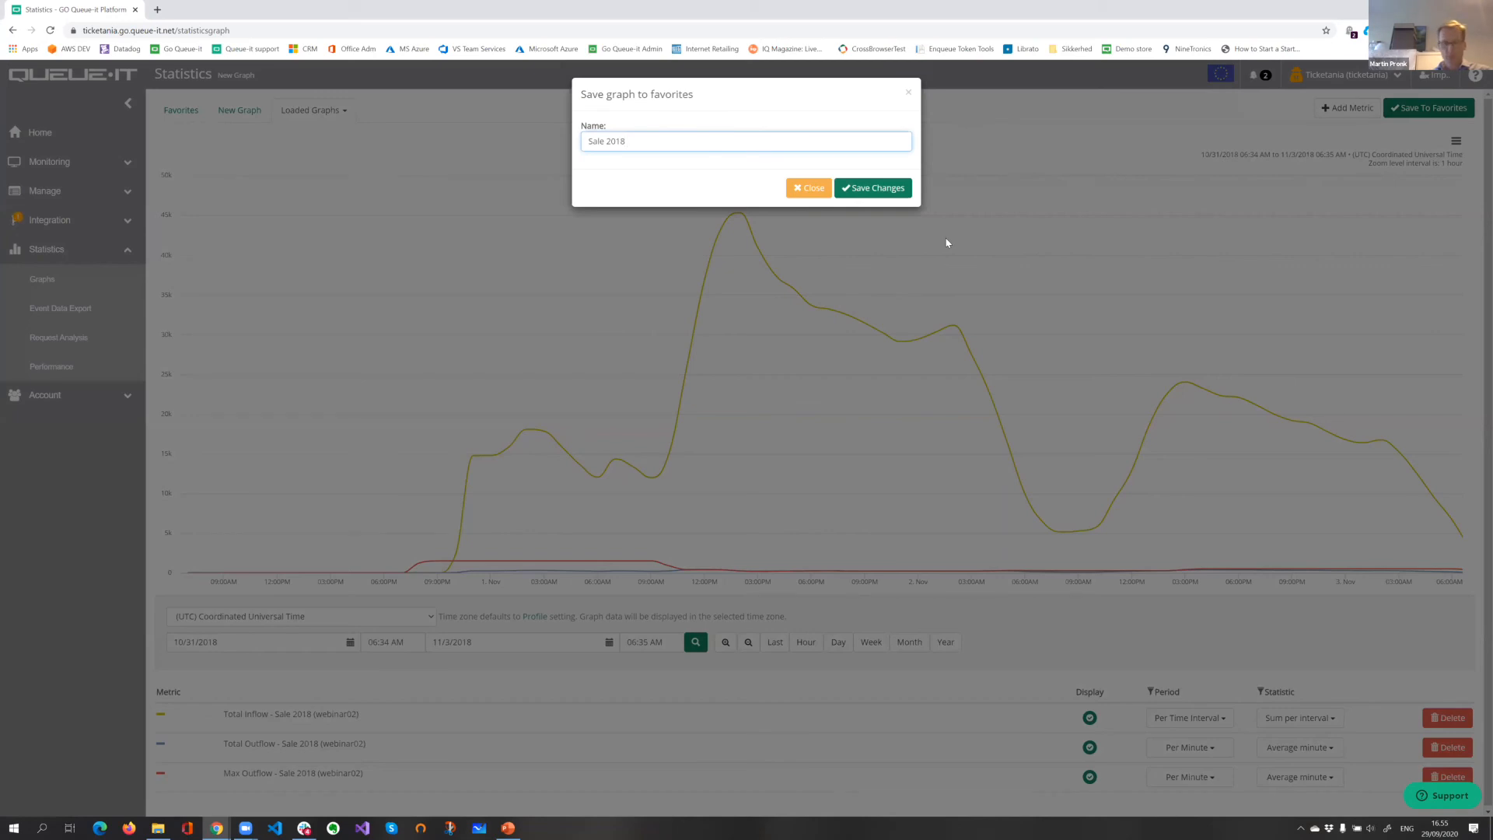
pyautogui.write('part 2')
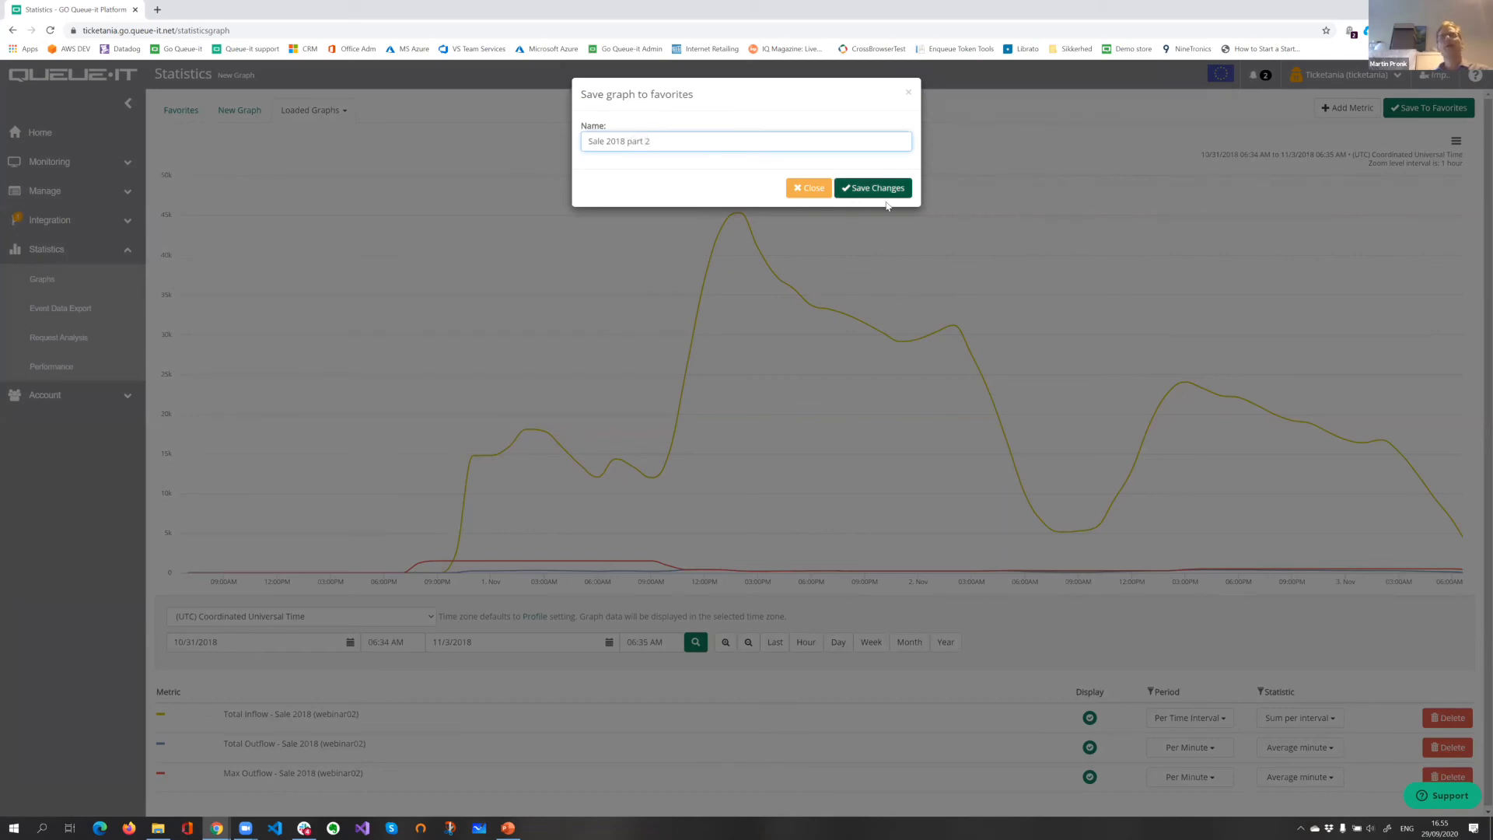
pyautogui.click(890, 193)
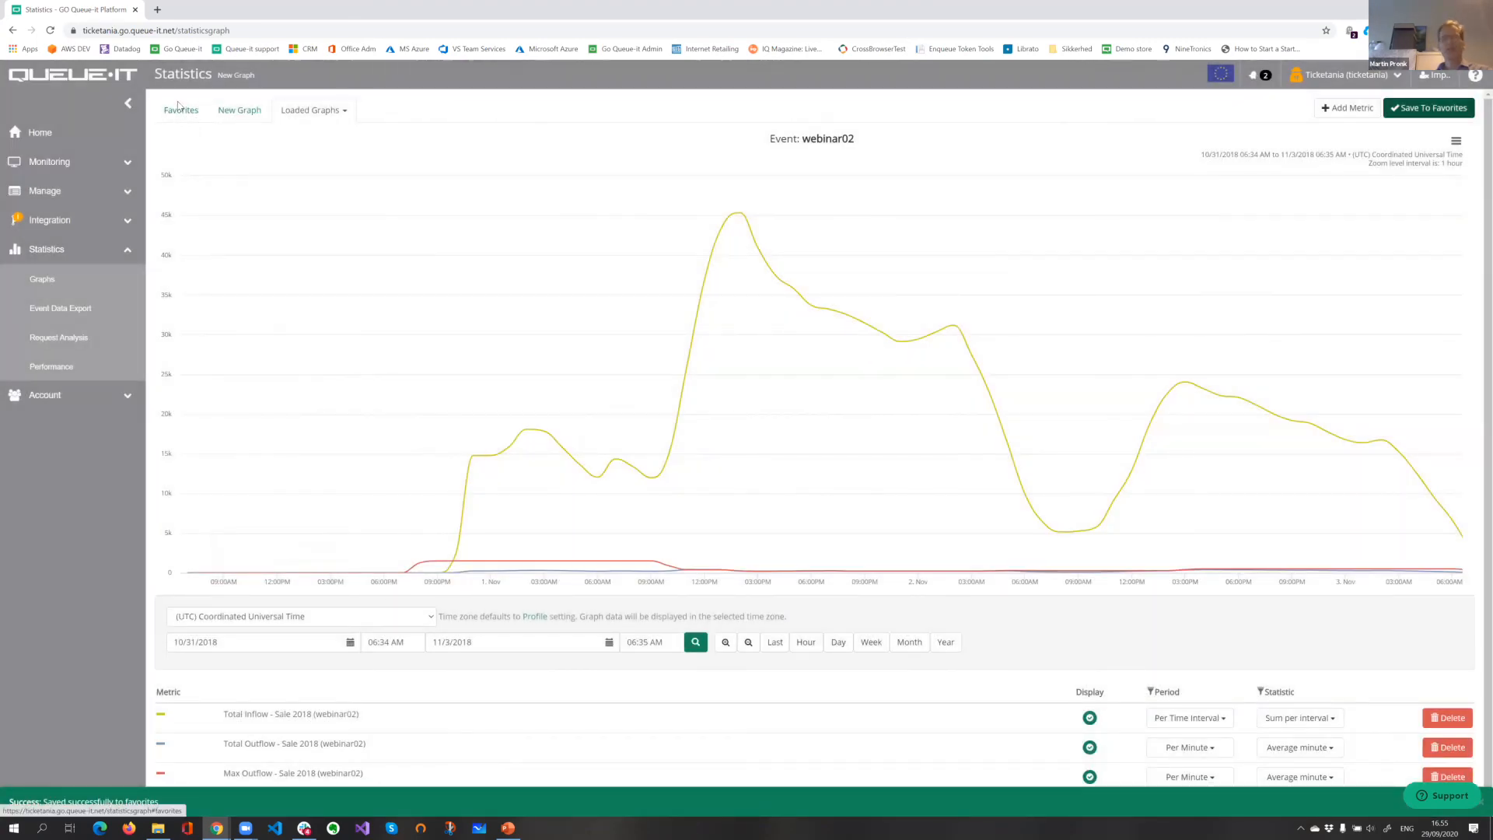
# Step: Load the favorite graph Sale 2018 part 2, followed by the favorite Sale 2017
pyautogui.click(182, 111)
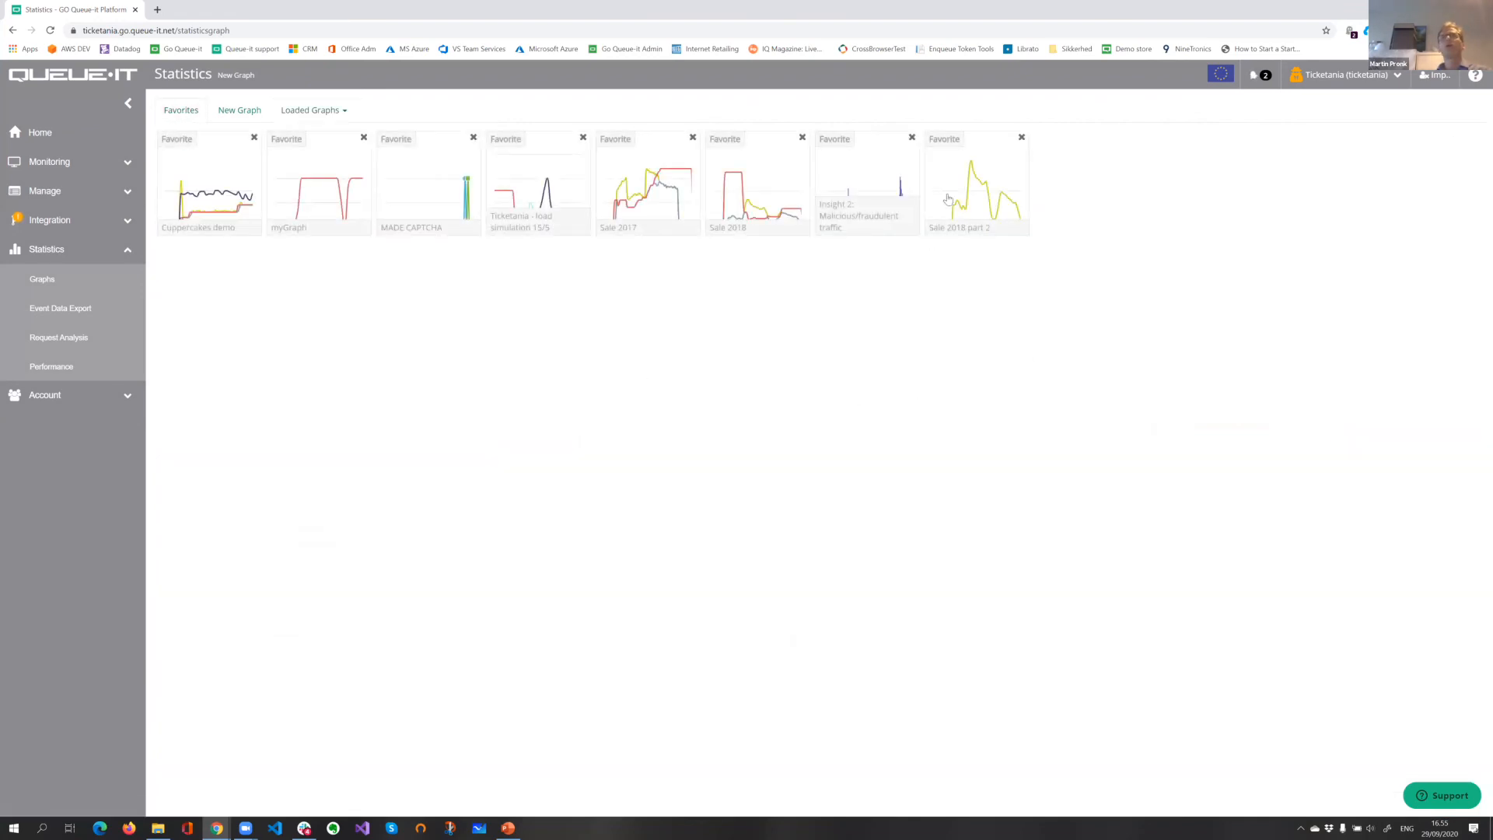
pyautogui.click(977, 191)
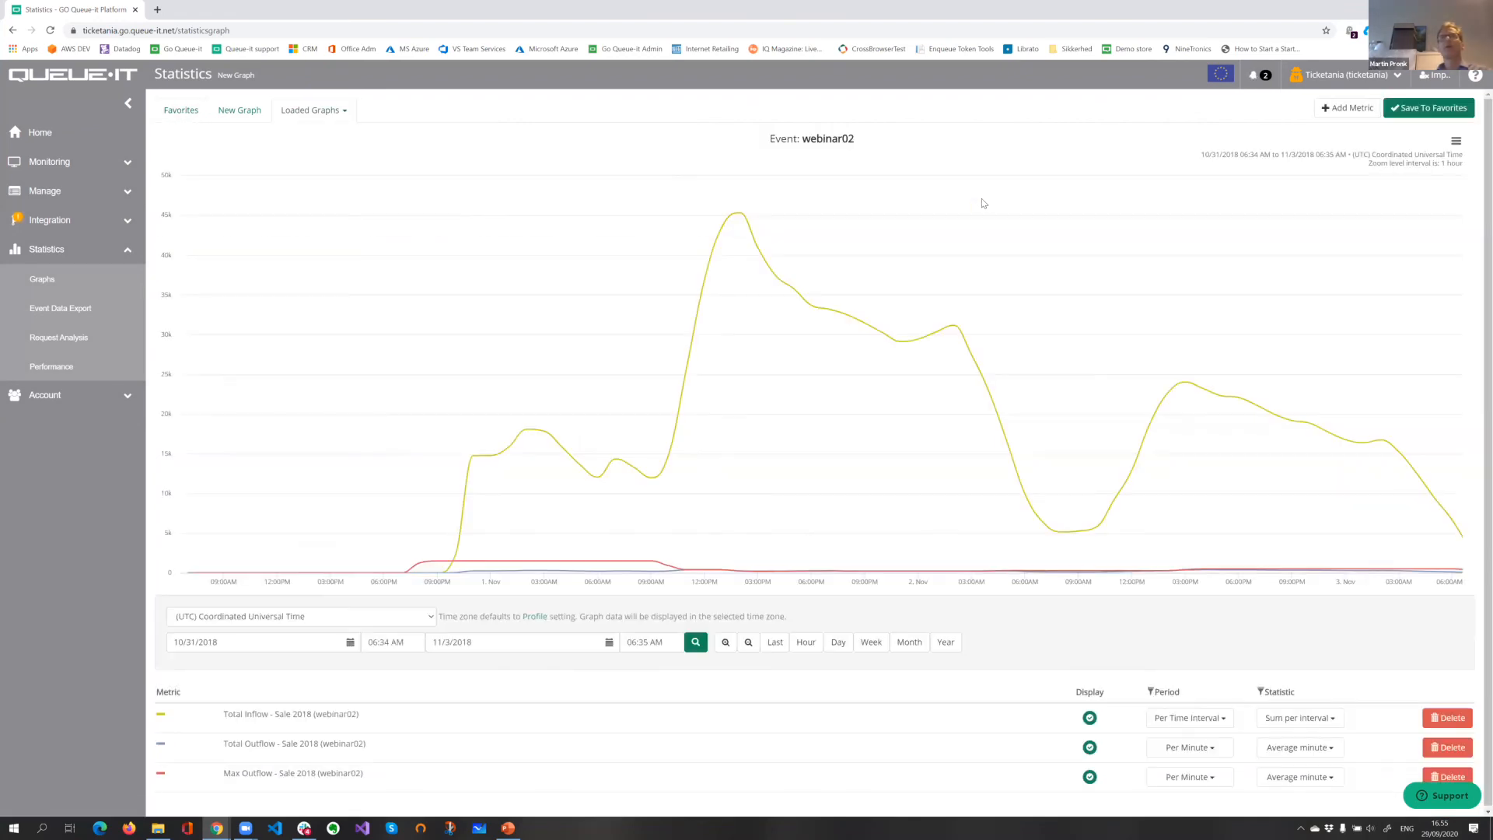
pyautogui.click(181, 111)
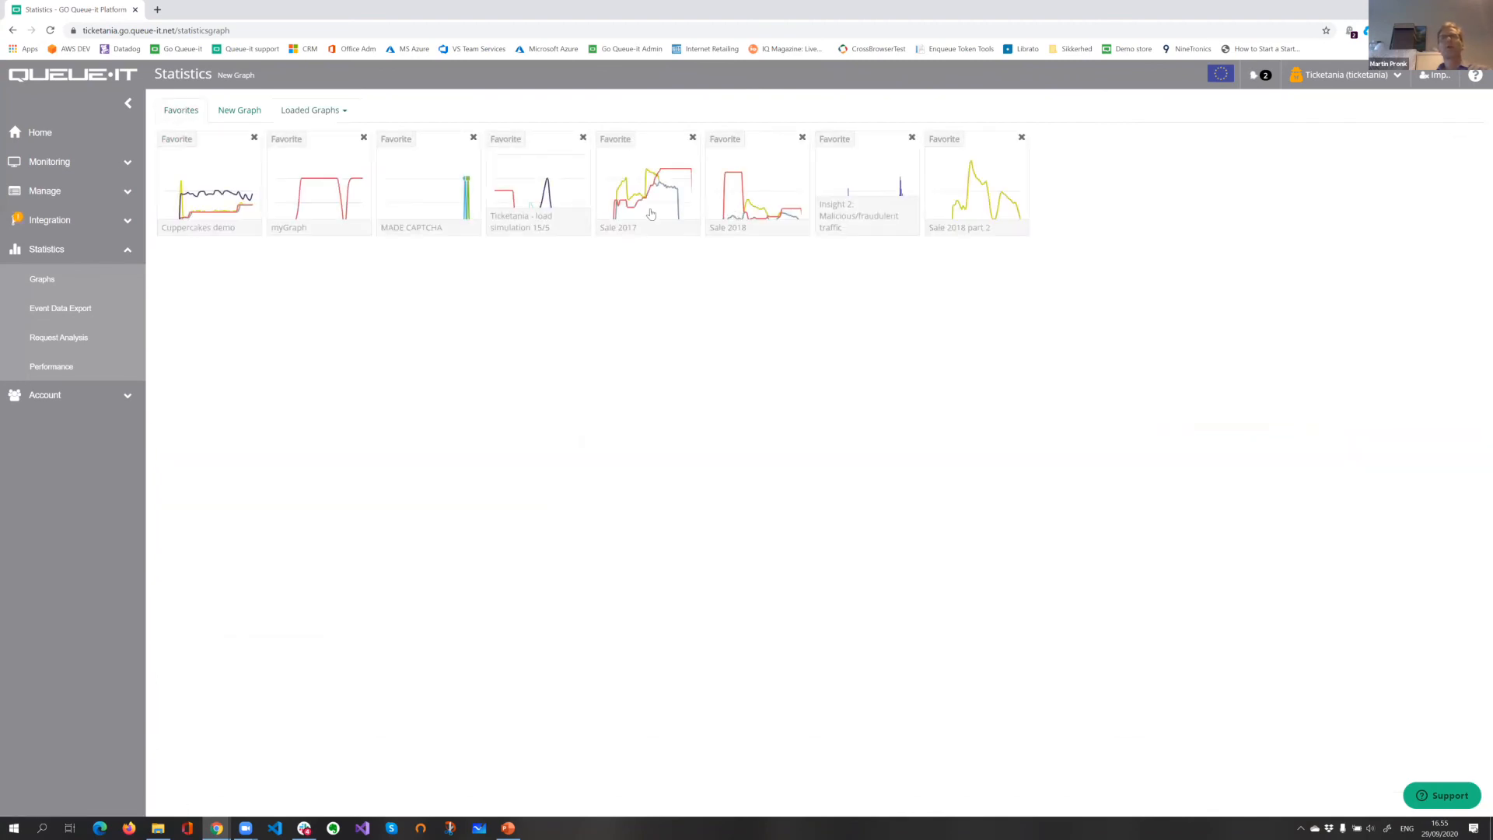
pyautogui.click(652, 215)
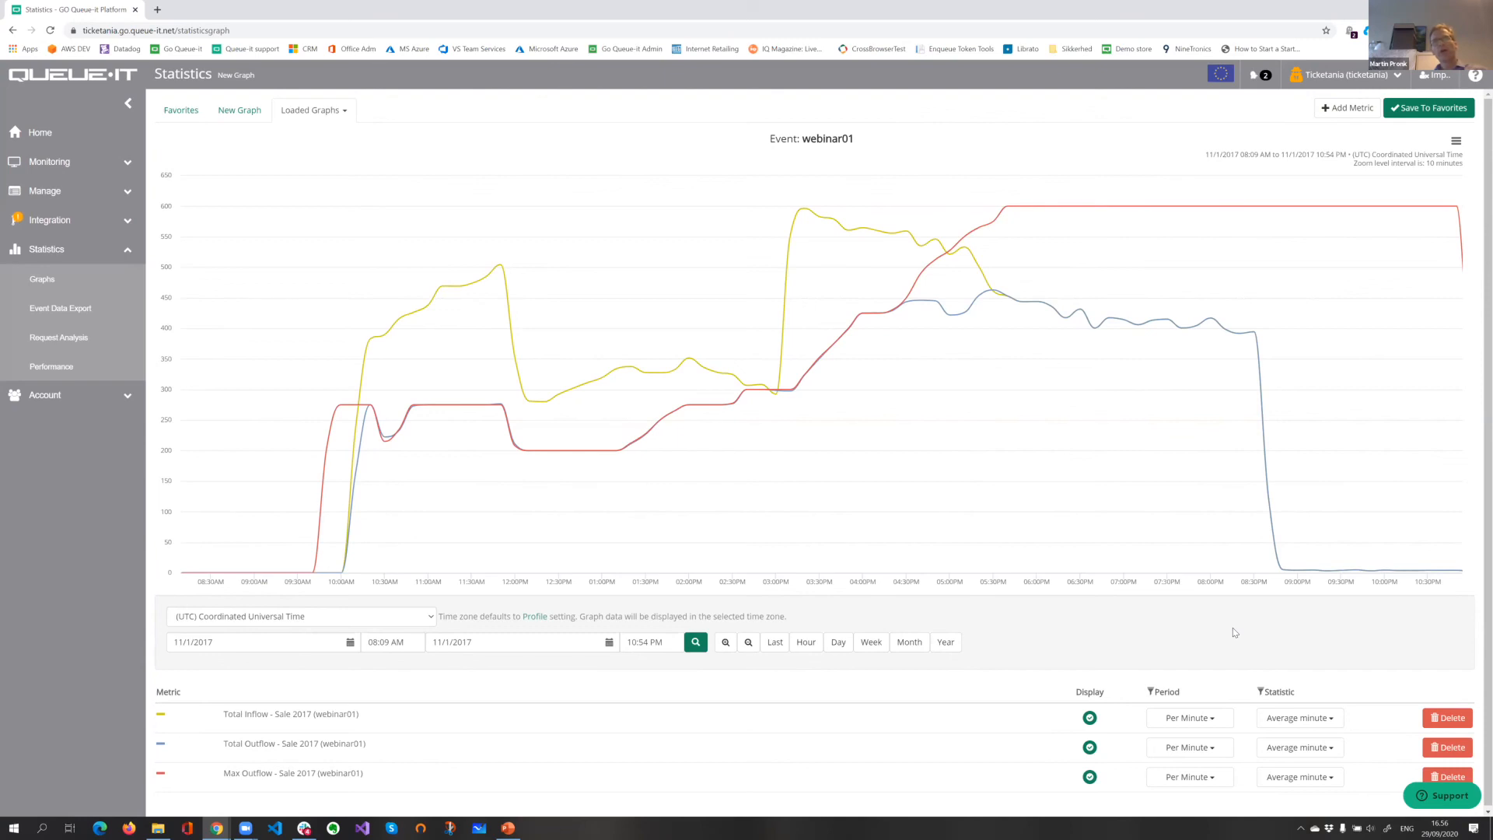
# Step: Start a new metric on the Sale 2017 graph, searching for "web" and selecting events webinar01 and webinar02 as its data
pyautogui.click(1346, 108)
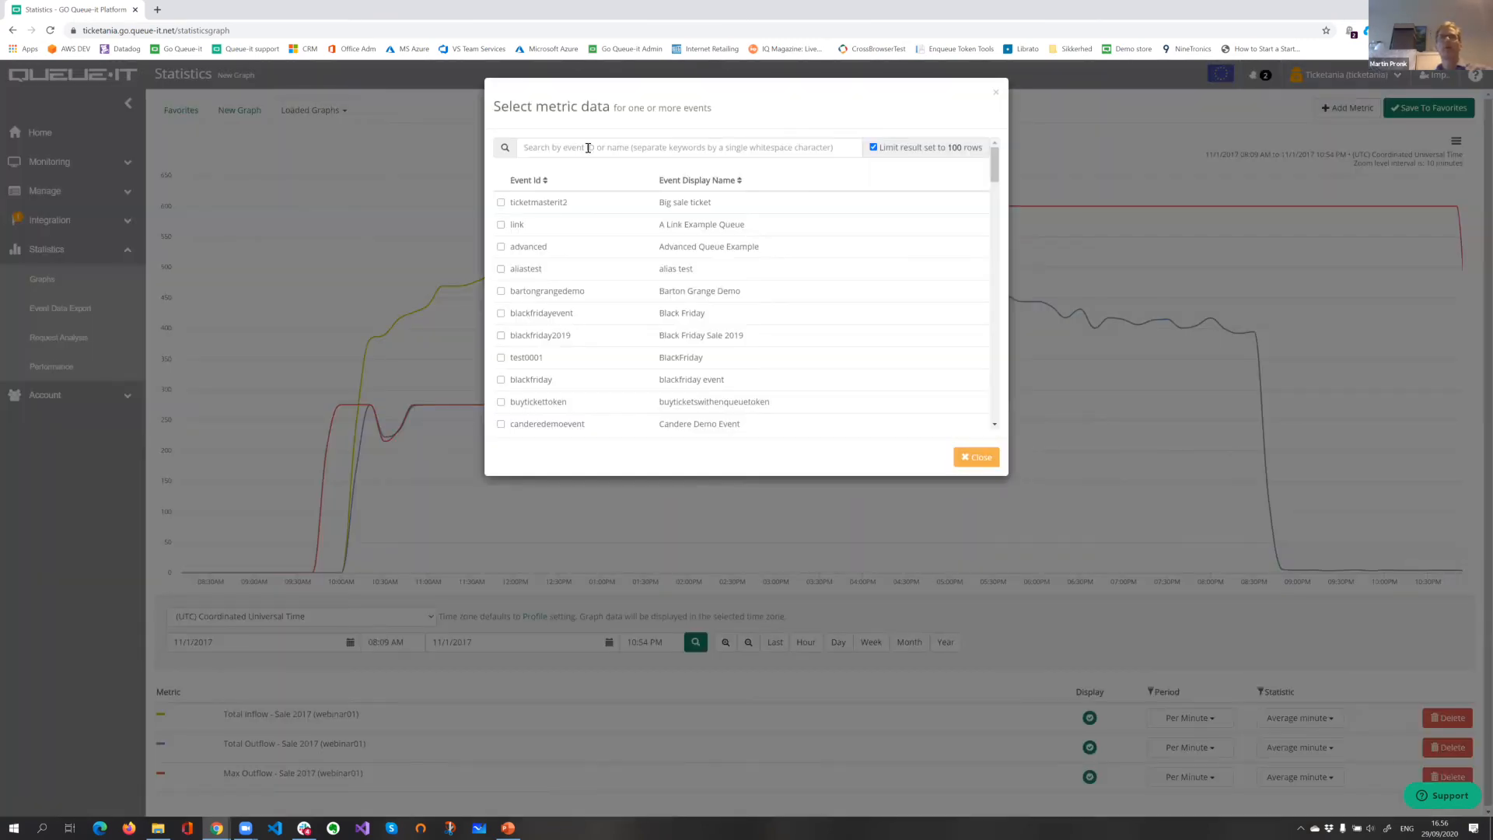
pyautogui.write('web')
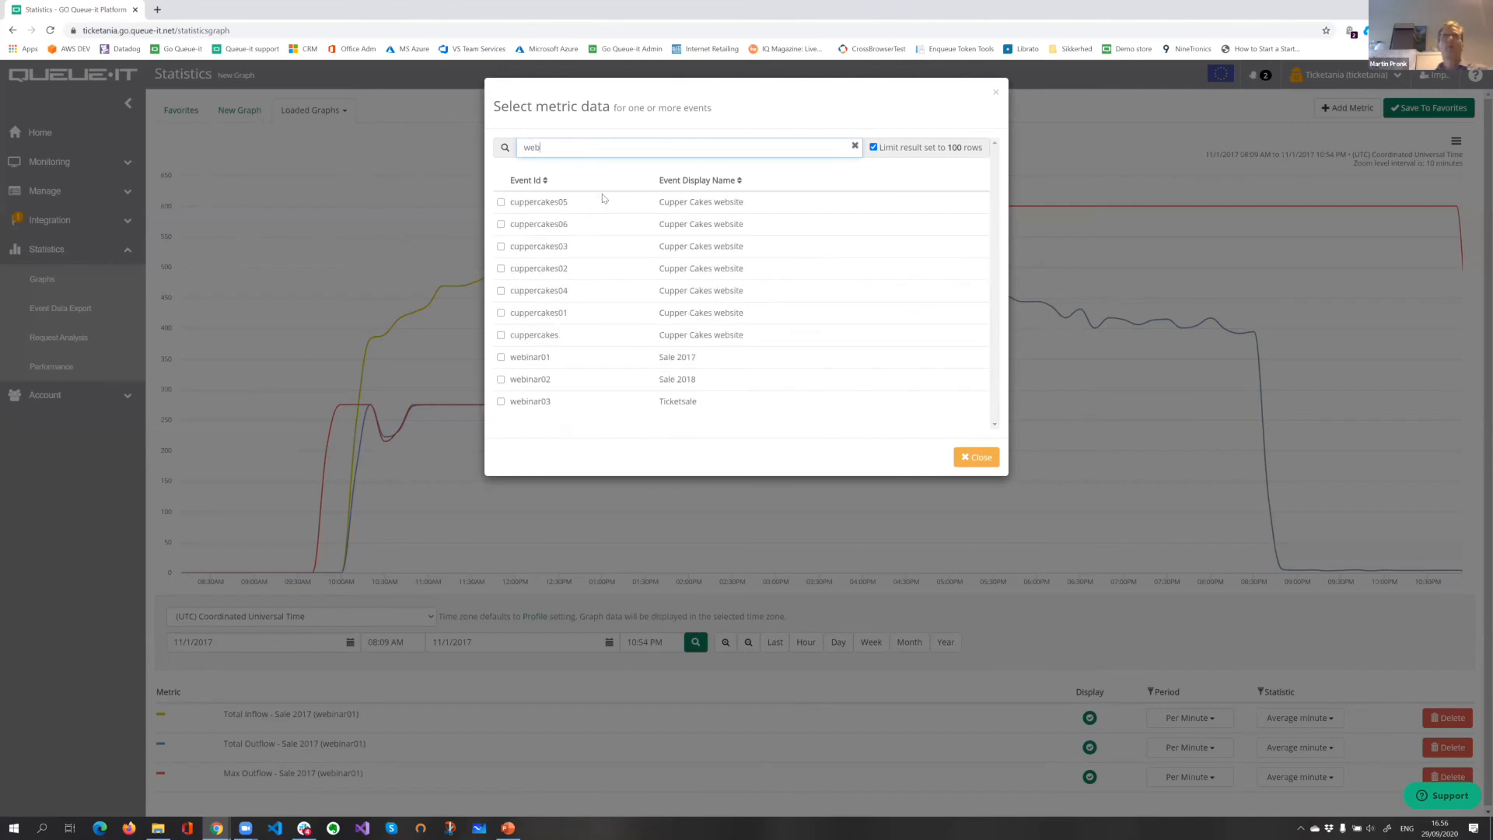
pyautogui.click(501, 357)
pyautogui.click(502, 379)
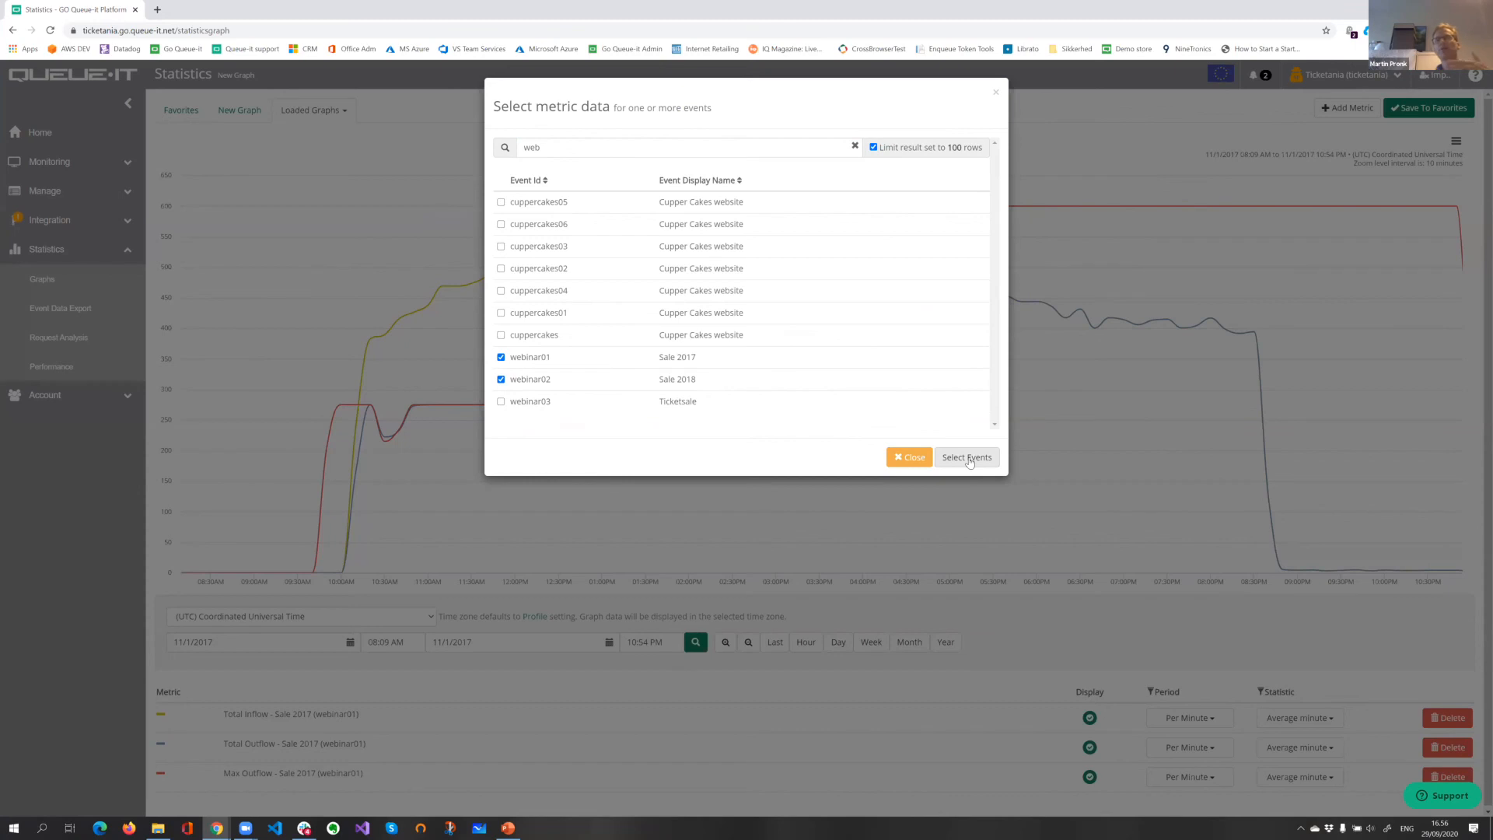
pyautogui.click(968, 458)
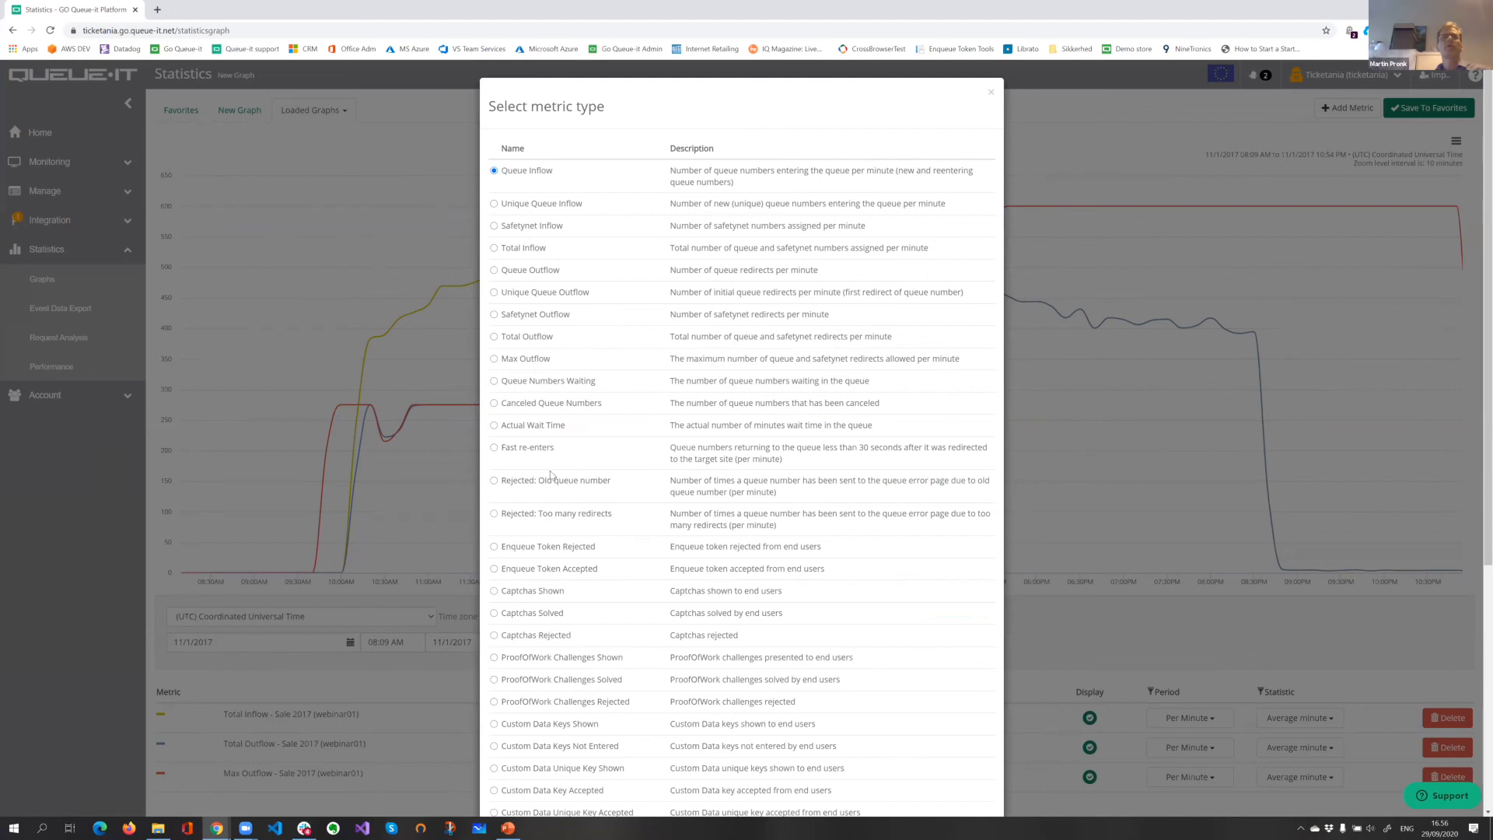
# Step: Choose Queue Numbers Waiting as the metric type and add it to the graph with the default styling
pyautogui.click(544, 383)
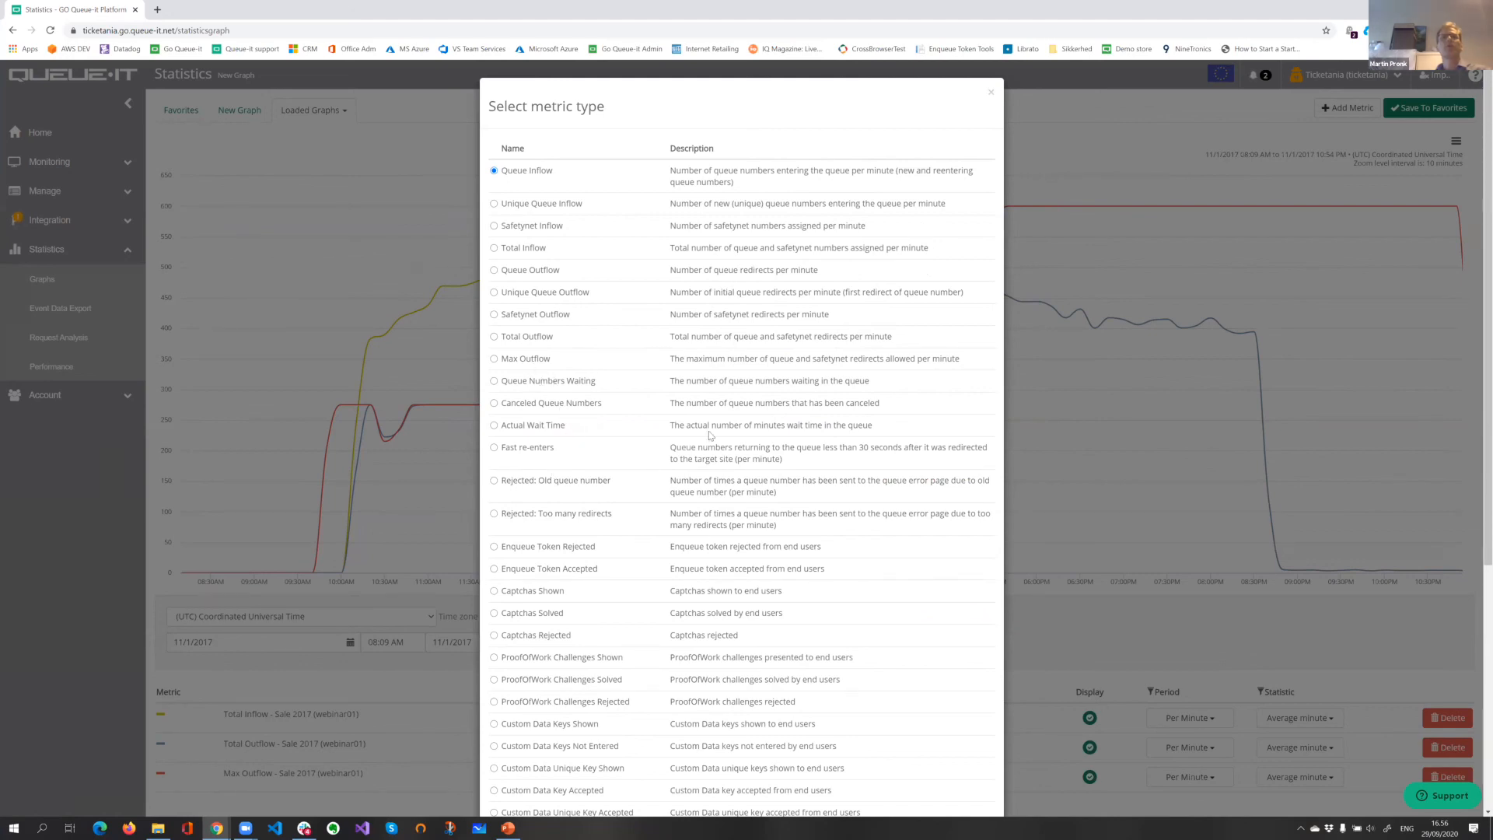
pyautogui.scroll(-5, 941, 715)
pyautogui.click(932, 781)
pyautogui.click(962, 412)
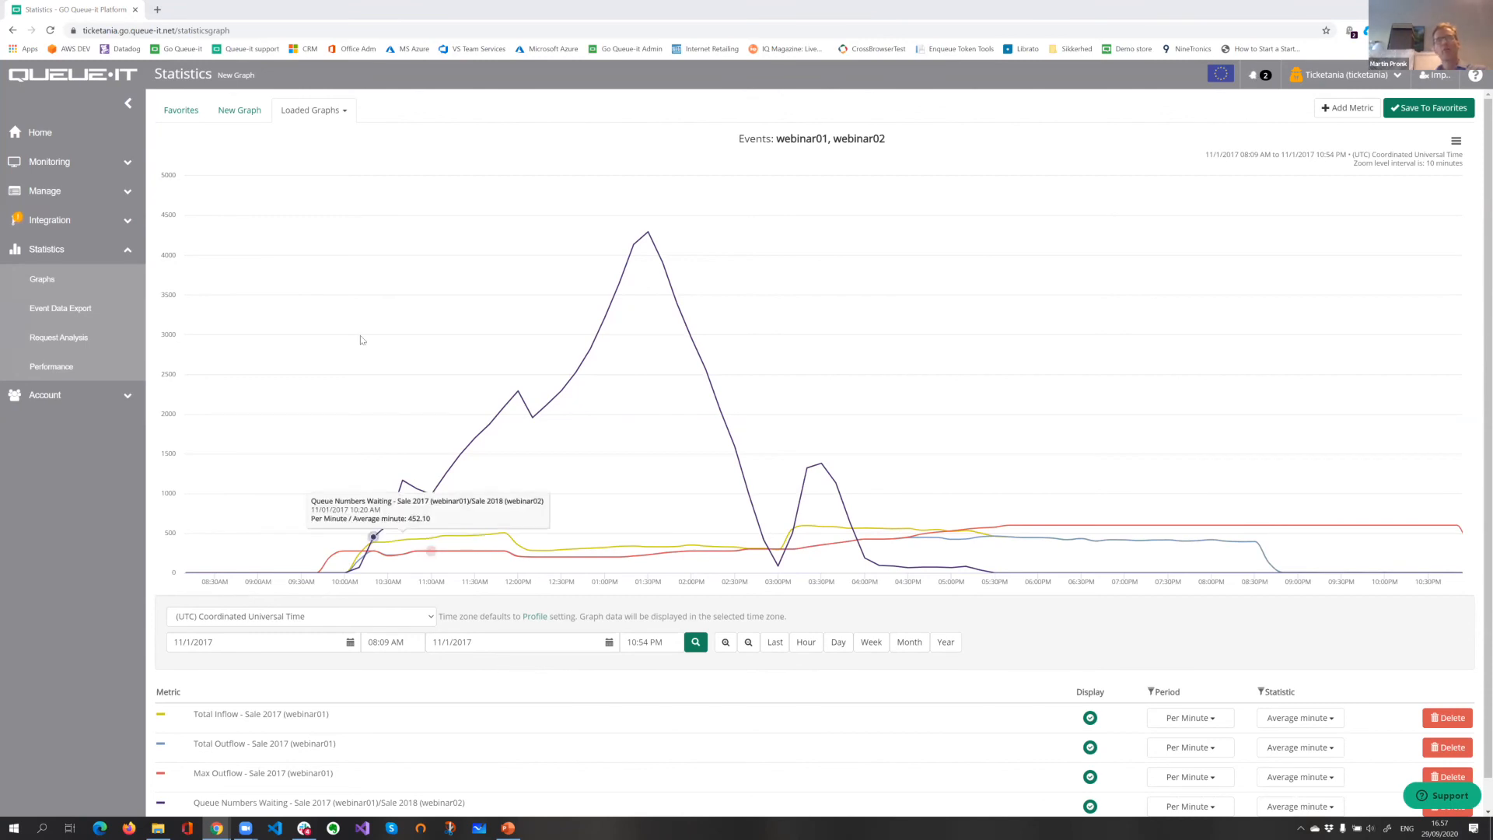
# Step: Compare the loaded graphs by displaying Sale 2018 and returning to Sale 2017
pyautogui.click(318, 111)
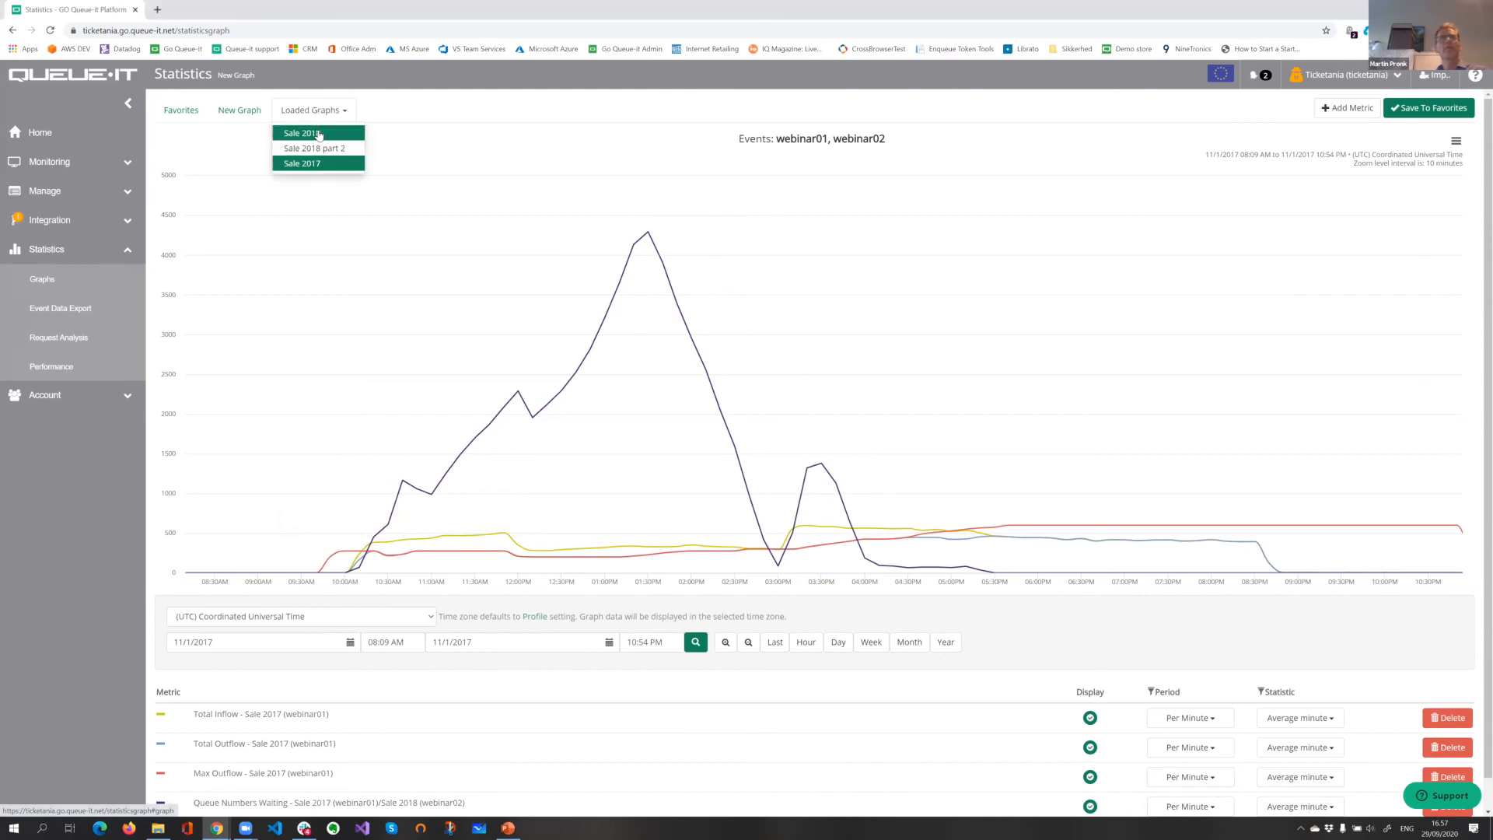
pyautogui.click(319, 134)
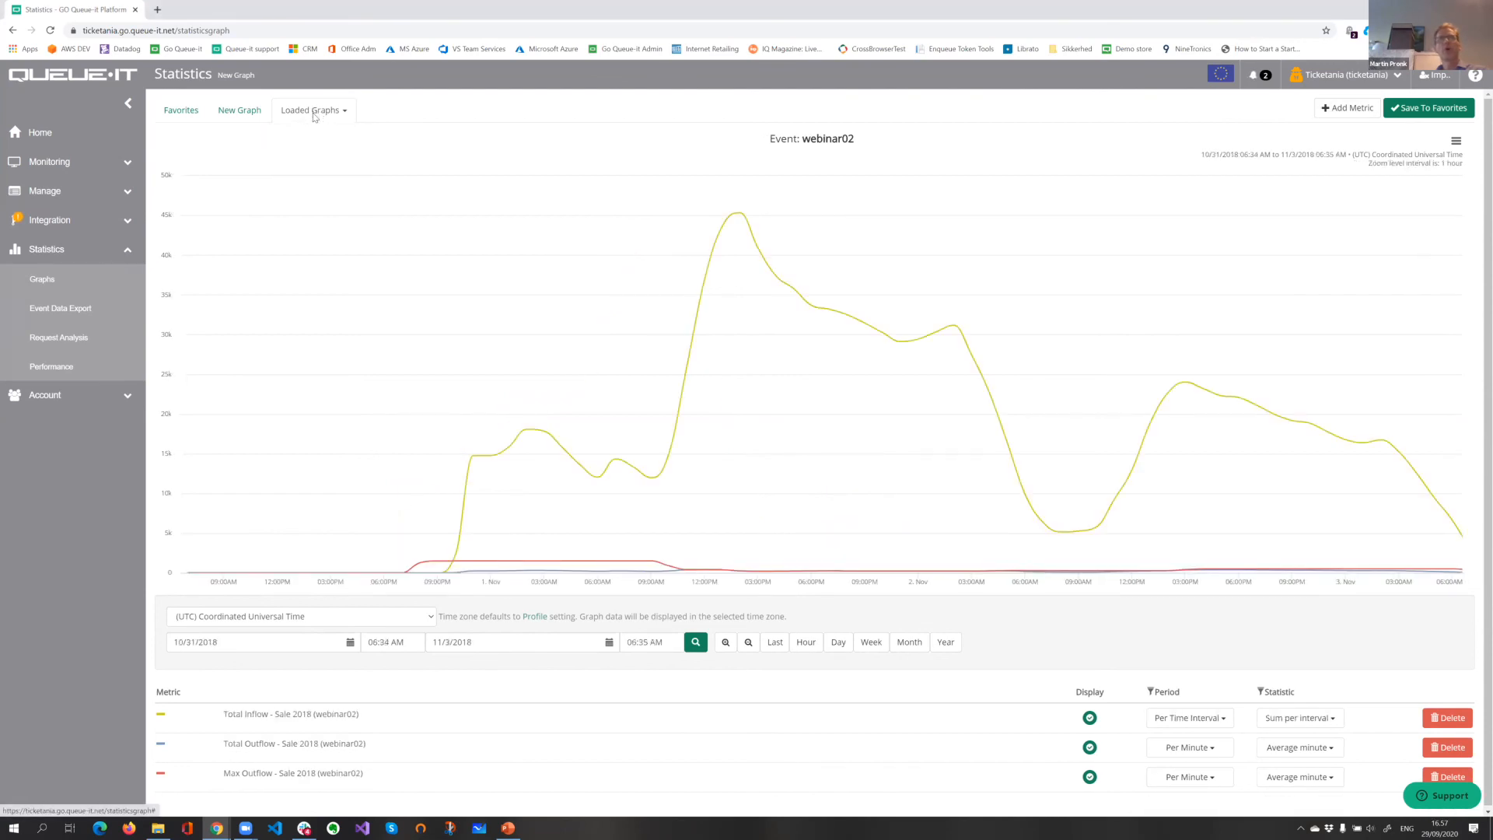
pyautogui.click(312, 112)
pyautogui.click(314, 165)
pyautogui.moveTo(516, 307)
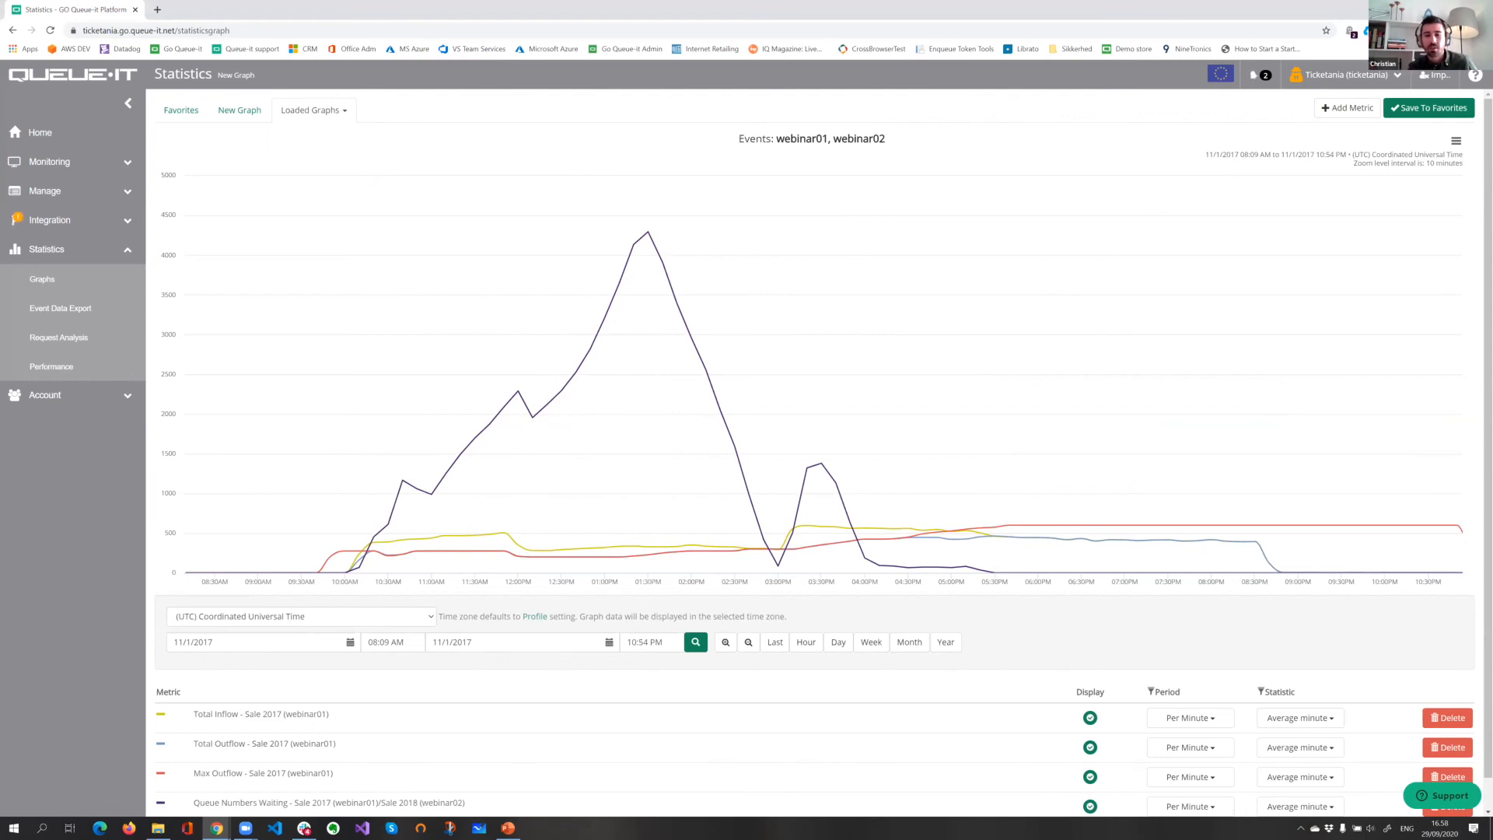
# Step: Show the print and download options for the Sale 2017 chart
pyautogui.click(1455, 141)
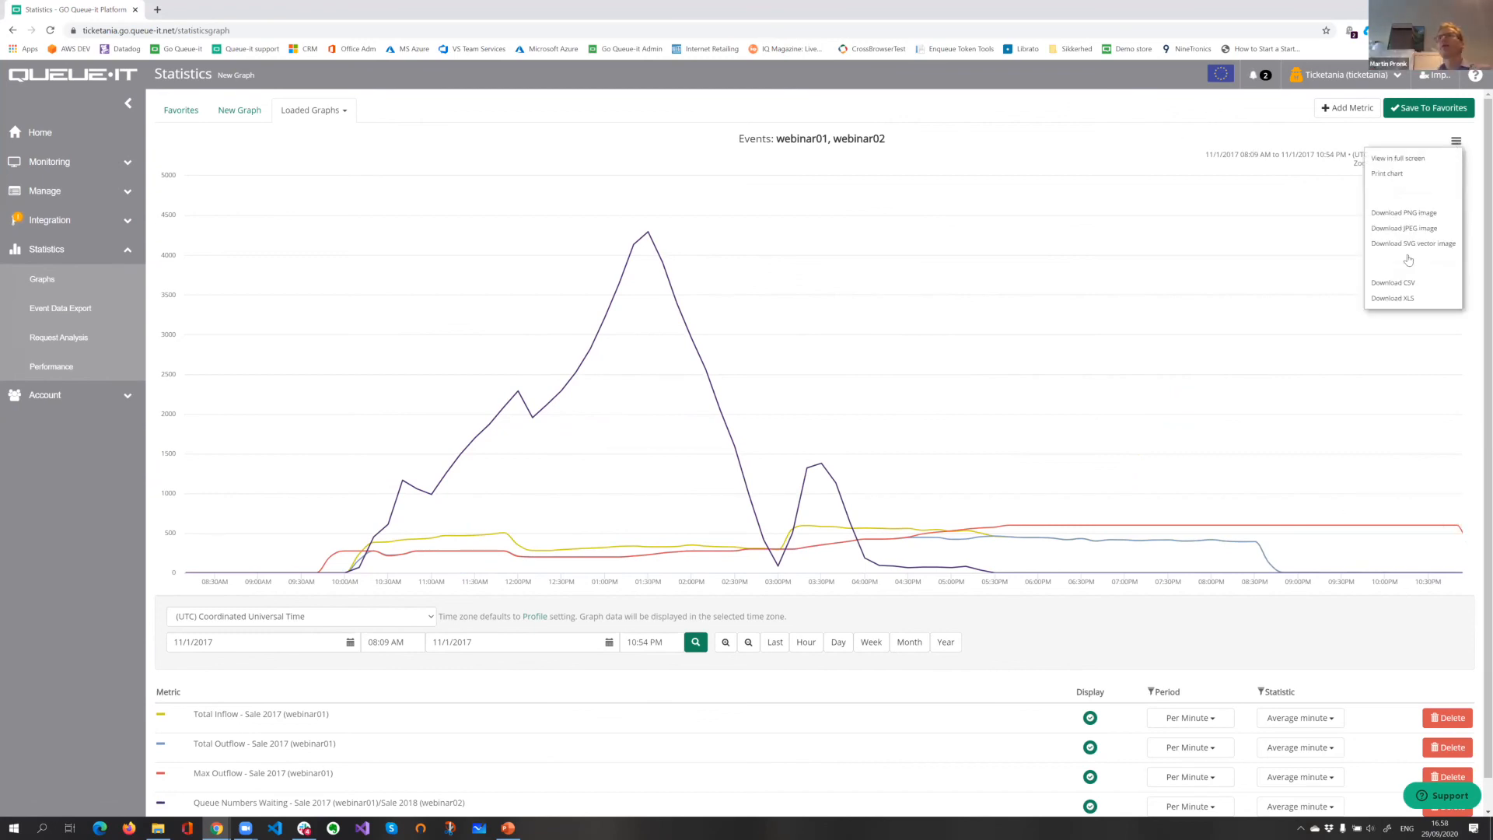